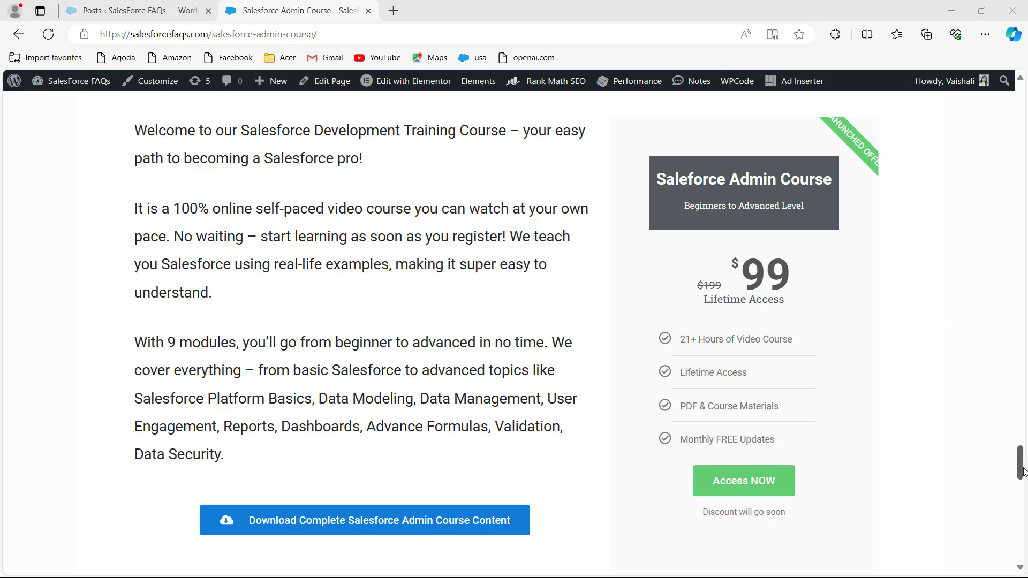
pyautogui.moveTo(1023, 472); pyautogui.dragTo(1026, 107)
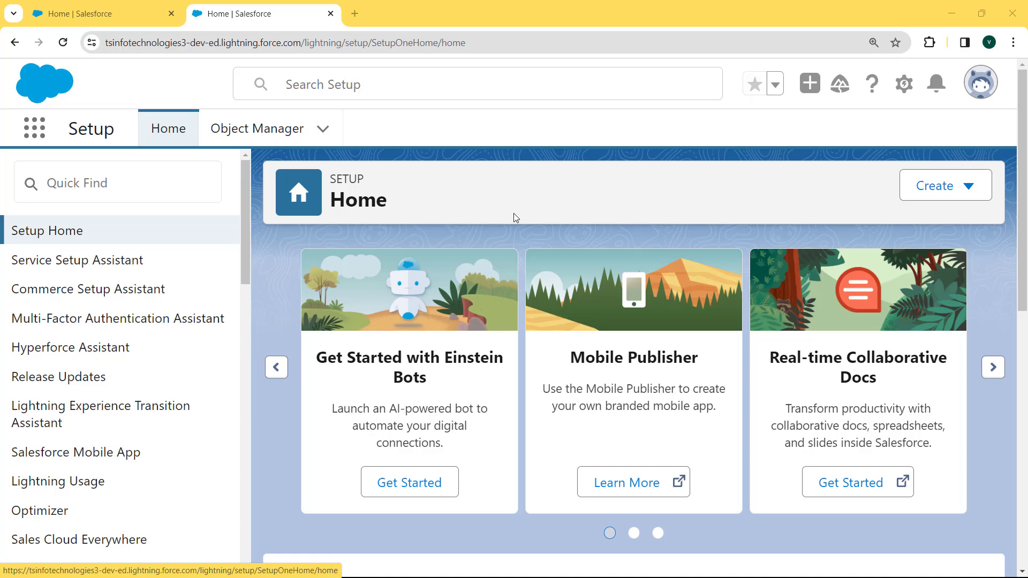
# Open Salesforce Setup and go to the Object Manager
pyautogui.click(904, 94)
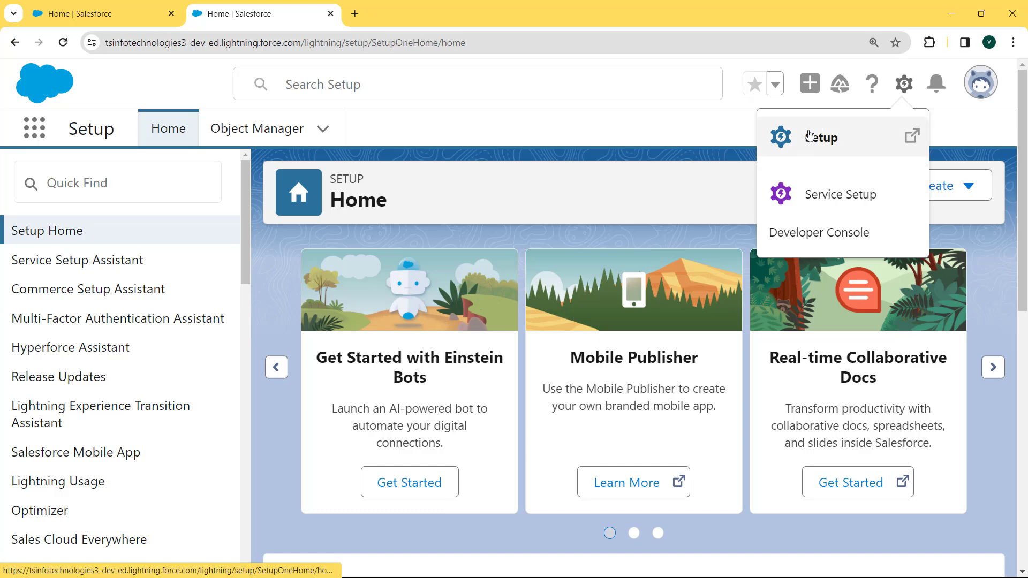
pyautogui.click(825, 150)
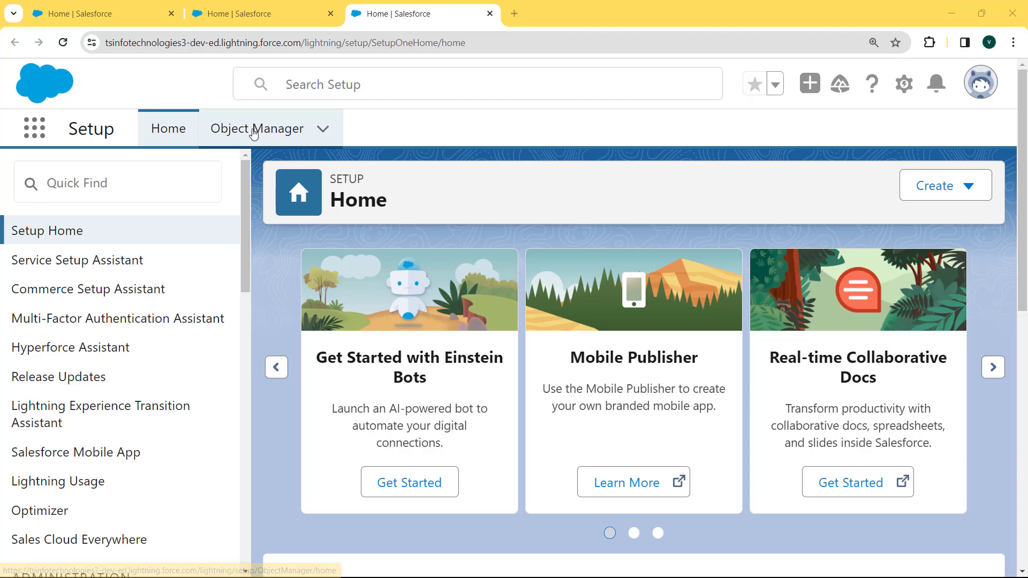
pyautogui.click(254, 133)
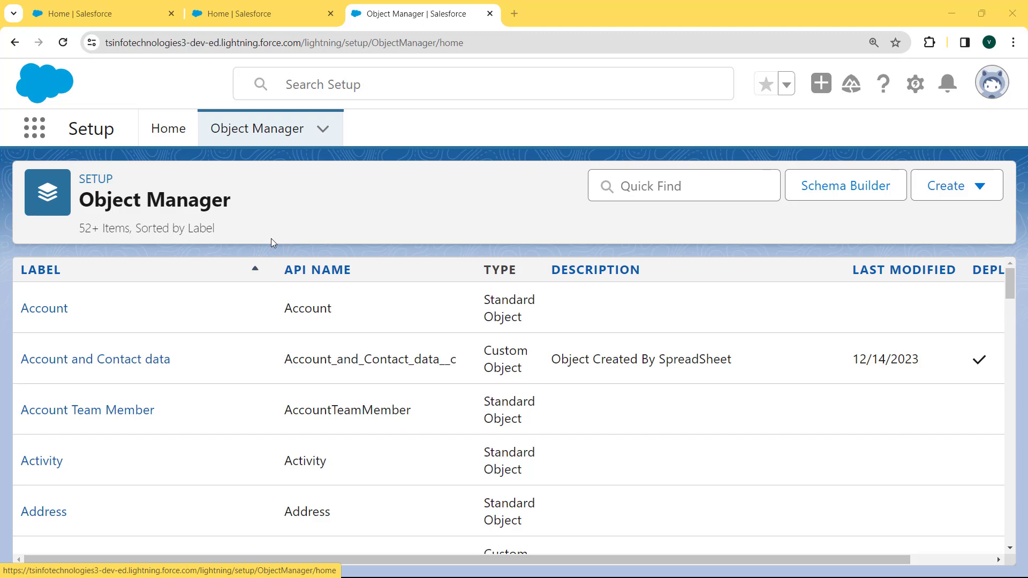
# Find the Opportunity object by searching for "oppor" and open its Fields & Relationships
pyautogui.click(641, 194)
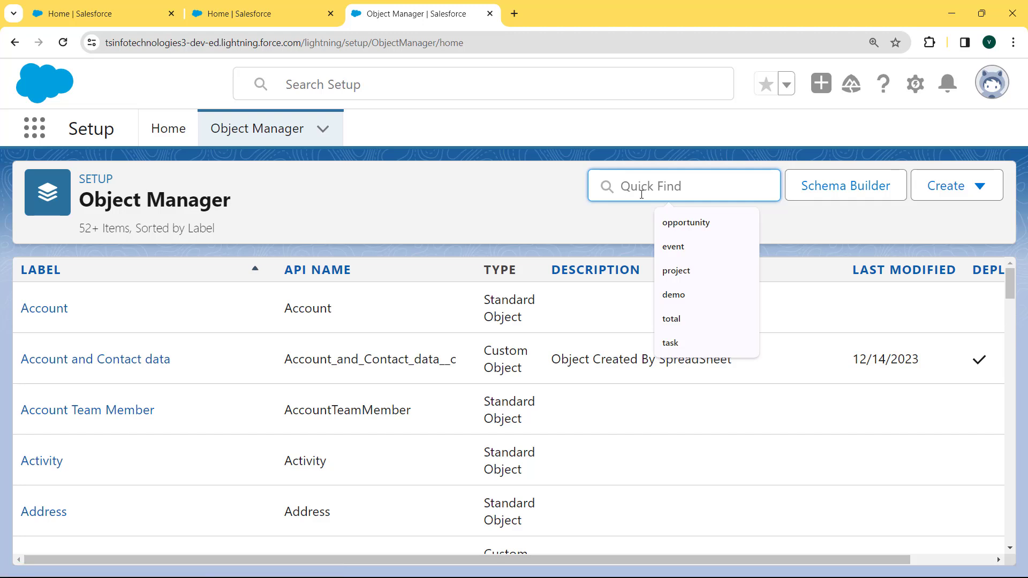
pyautogui.write('oppoe')
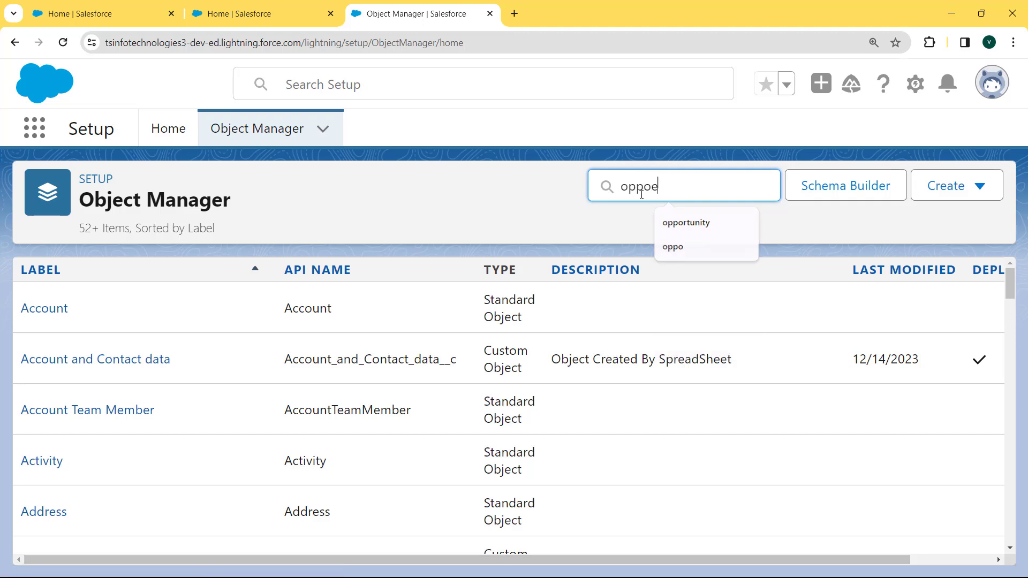
pyautogui.press('BackSpace')
pyautogui.write('r')
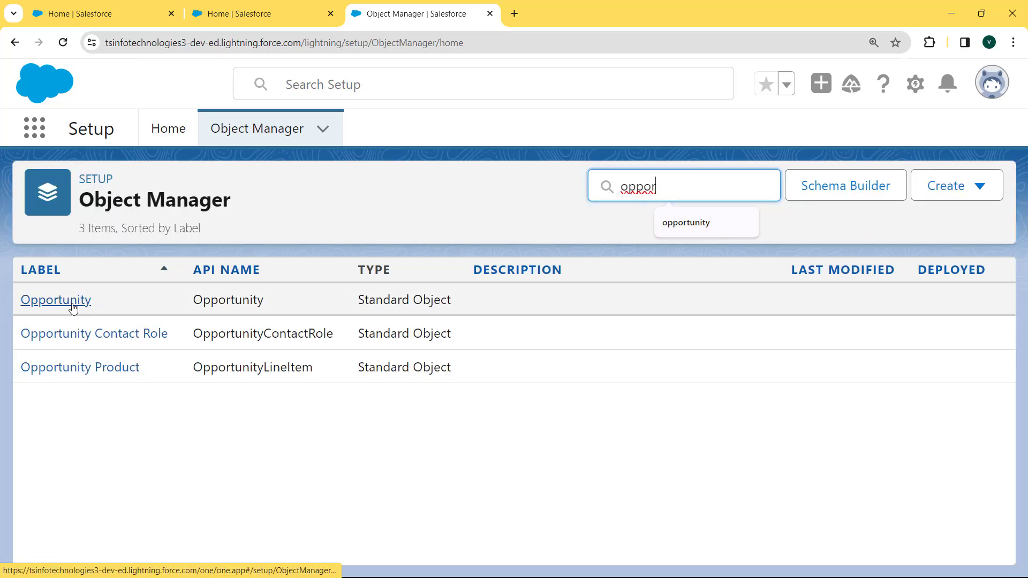
pyautogui.click(73, 307)
pyautogui.click(73, 307)
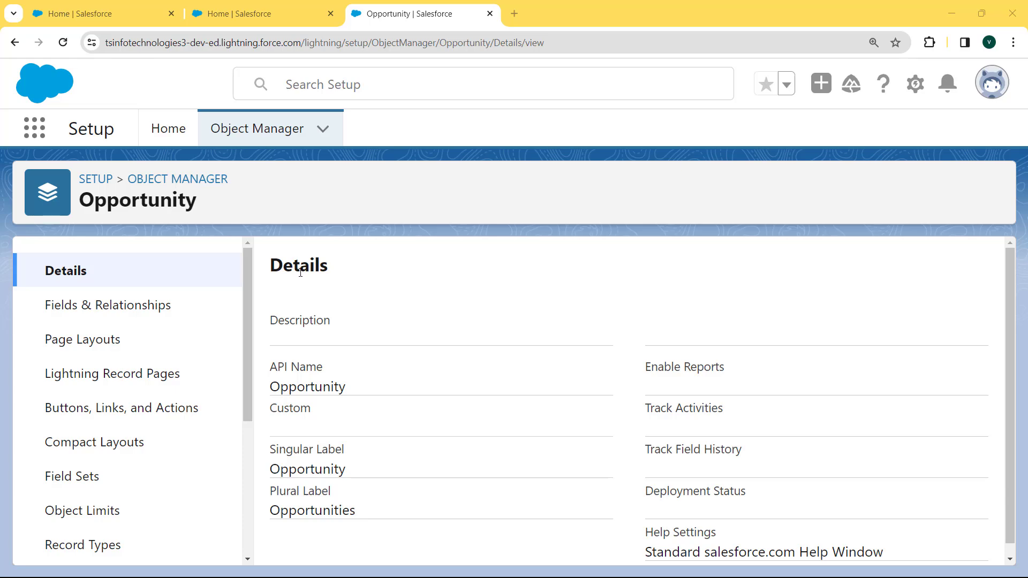
pyautogui.click(105, 313)
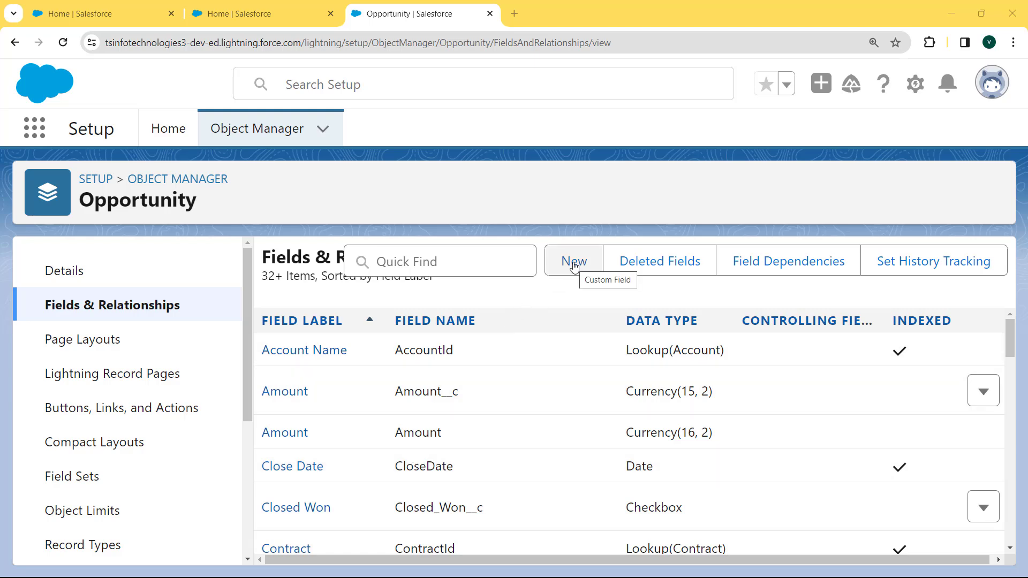
# Start a new custom field on the Opportunity object and choose Date as its data type
pyautogui.click(574, 263)
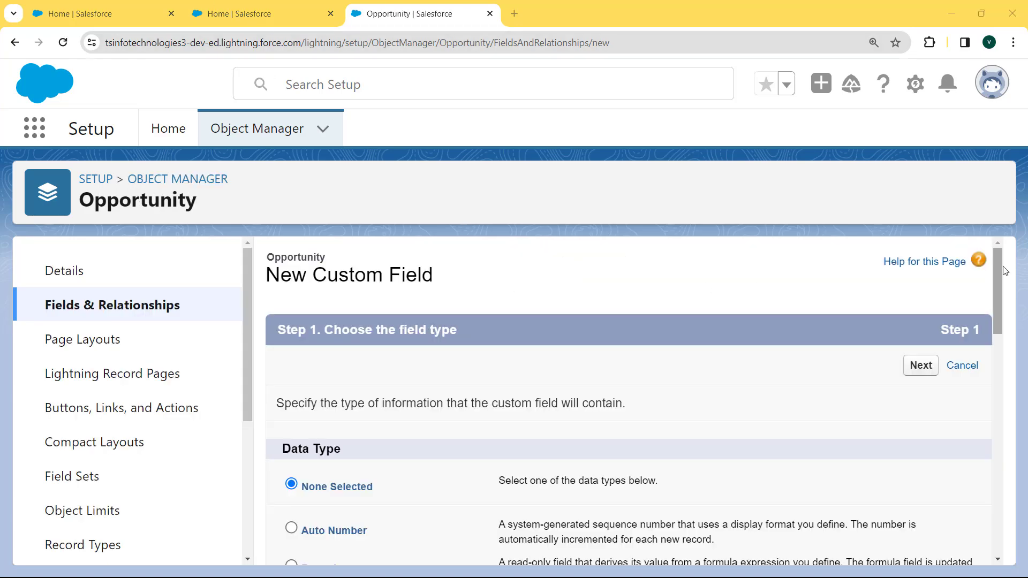
pyautogui.moveTo(994, 273); pyautogui.dragTo(1006, 383)
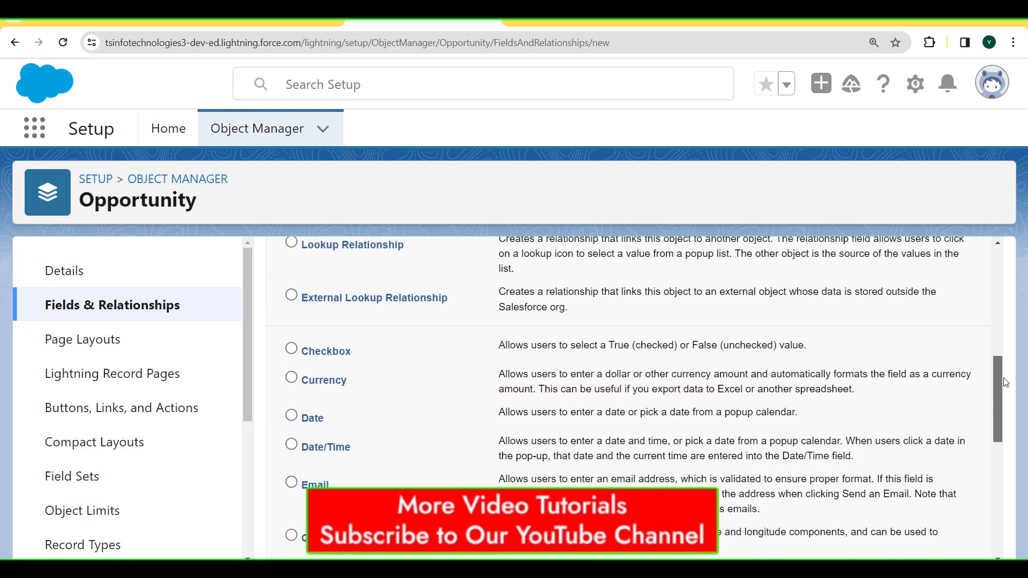
pyautogui.click(295, 416)
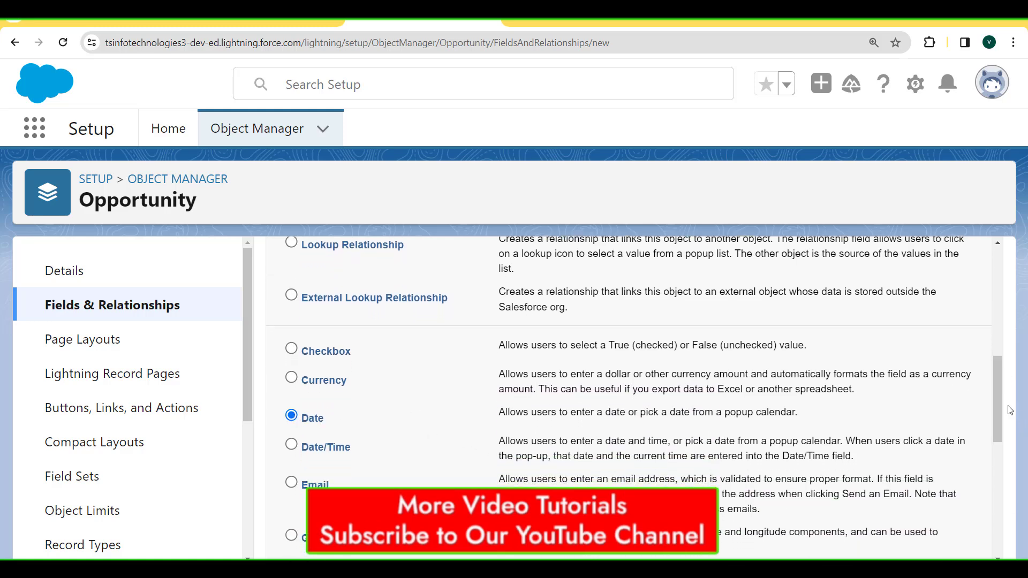
pyautogui.moveTo(1010, 410); pyautogui.dragTo(1009, 529)
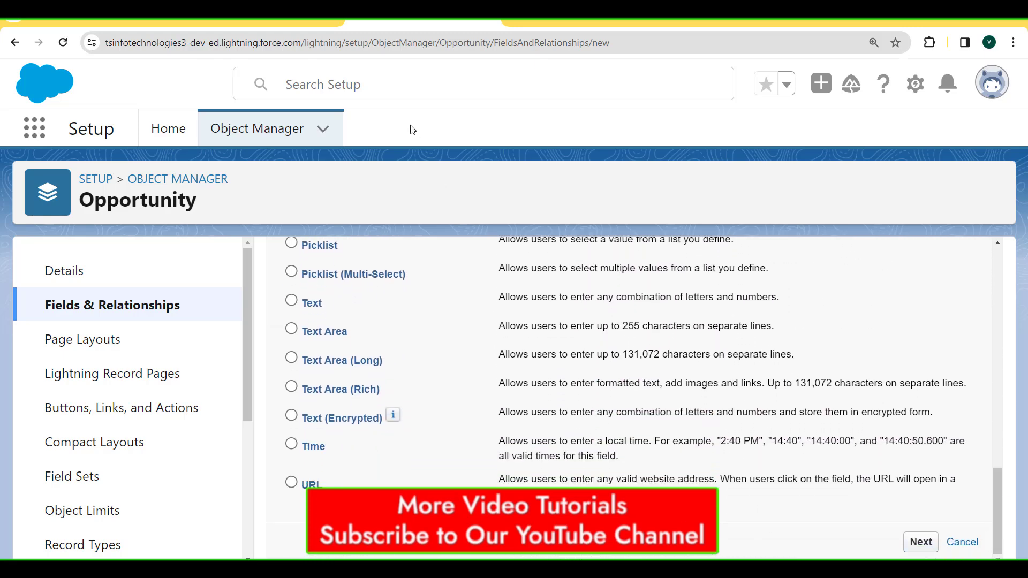
# Give the new date field the label "Close Date" and the field name "Close_Date"
pyautogui.click(389, 402)
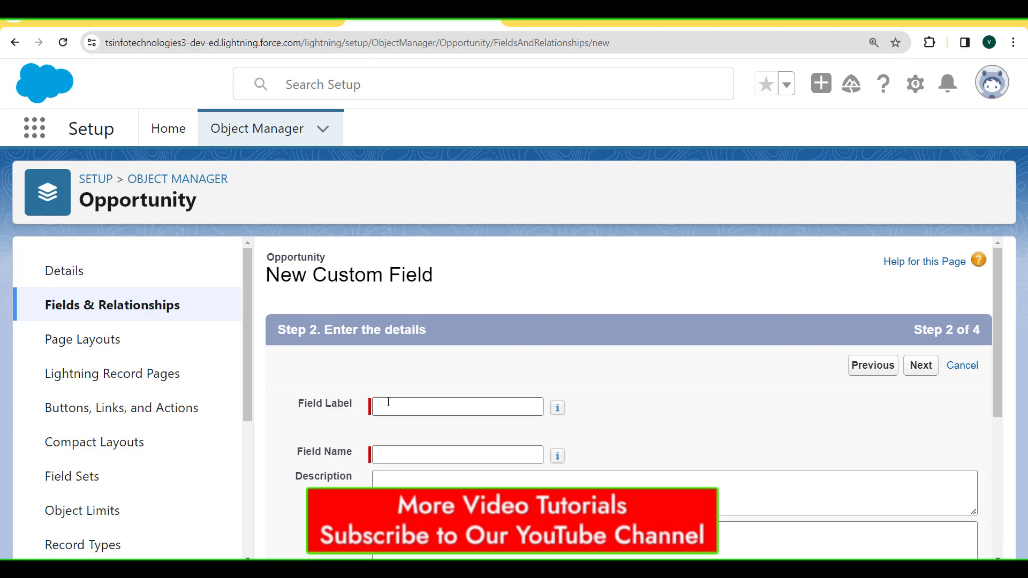
pyautogui.click(391, 407)
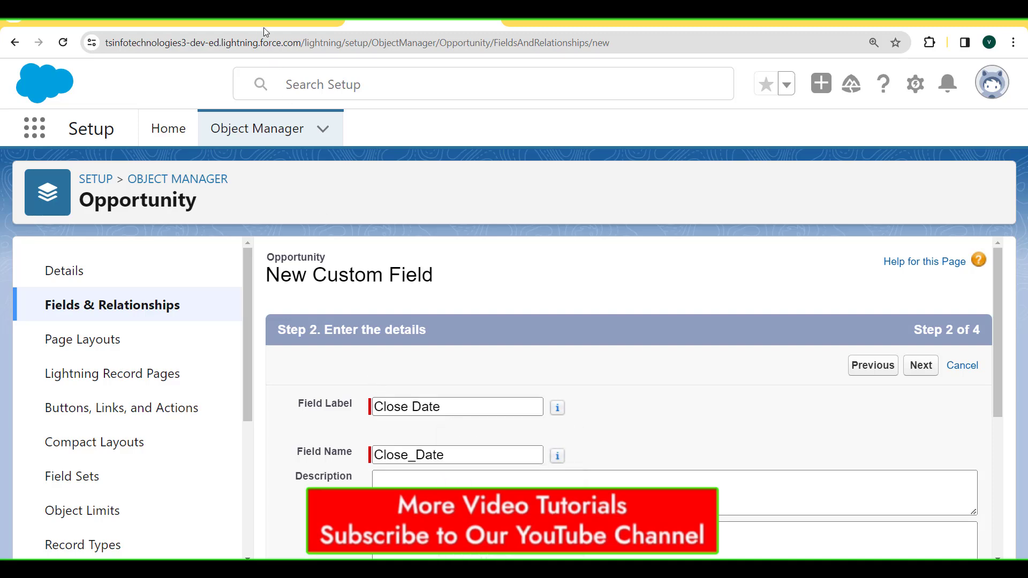
pyautogui.click(470, 412)
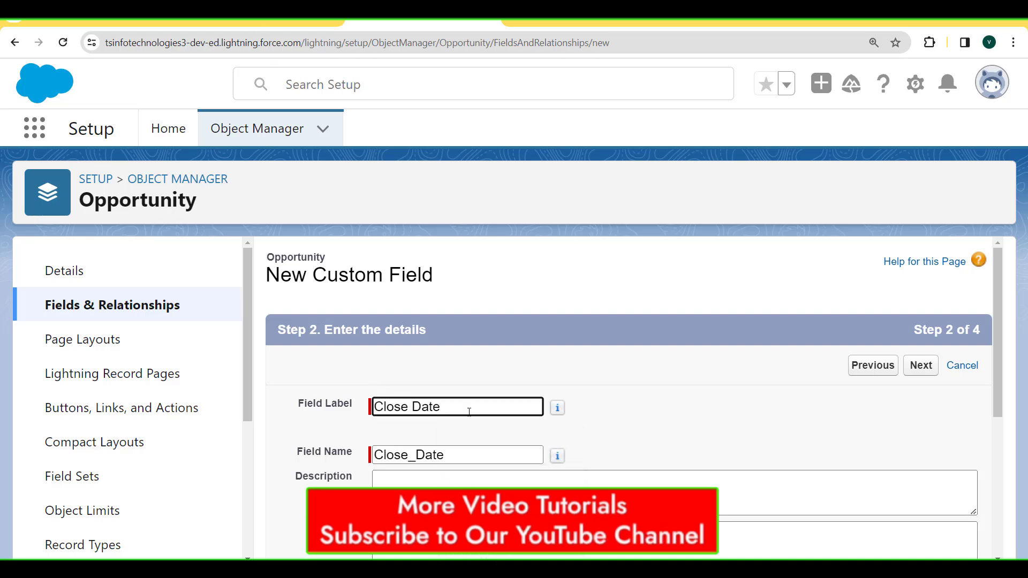
pyautogui.doubleClick(434, 459)
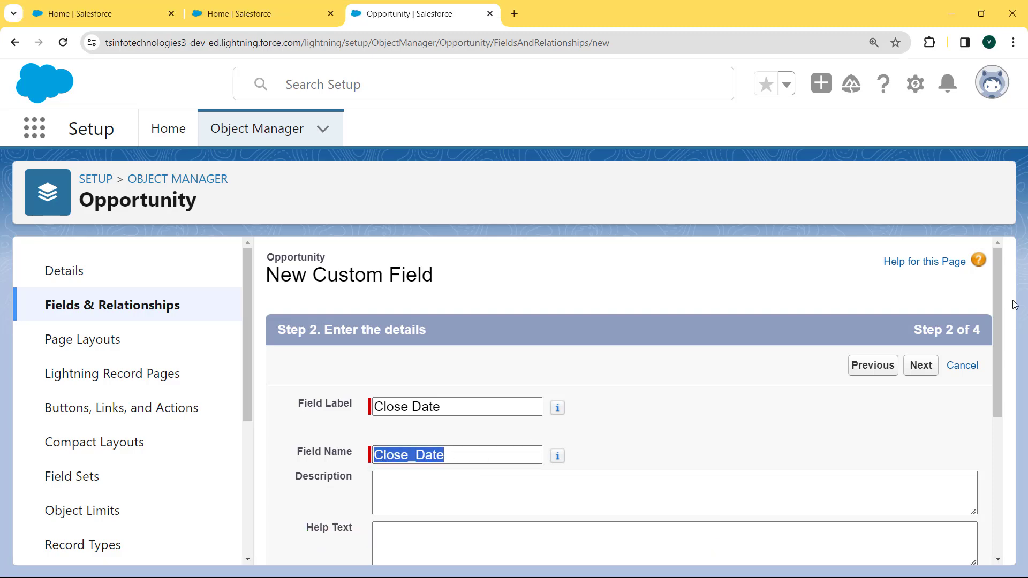
# Set the field's default value formula to TODAY() + 15 and proceed to field-level security
pyautogui.moveTo(996, 297); pyautogui.dragTo(996, 448)
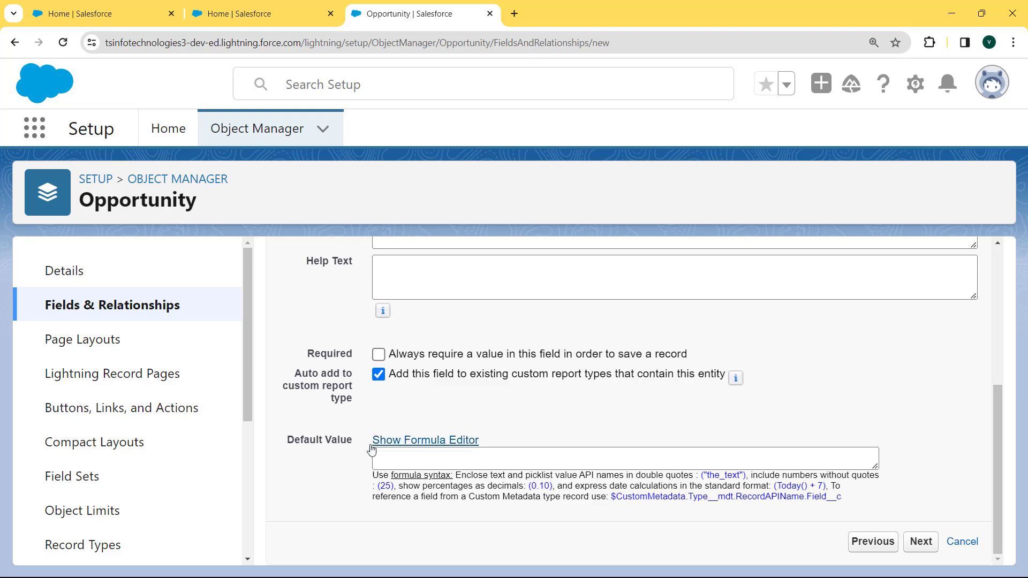
pyautogui.moveTo(286, 439); pyautogui.dragTo(440, 448)
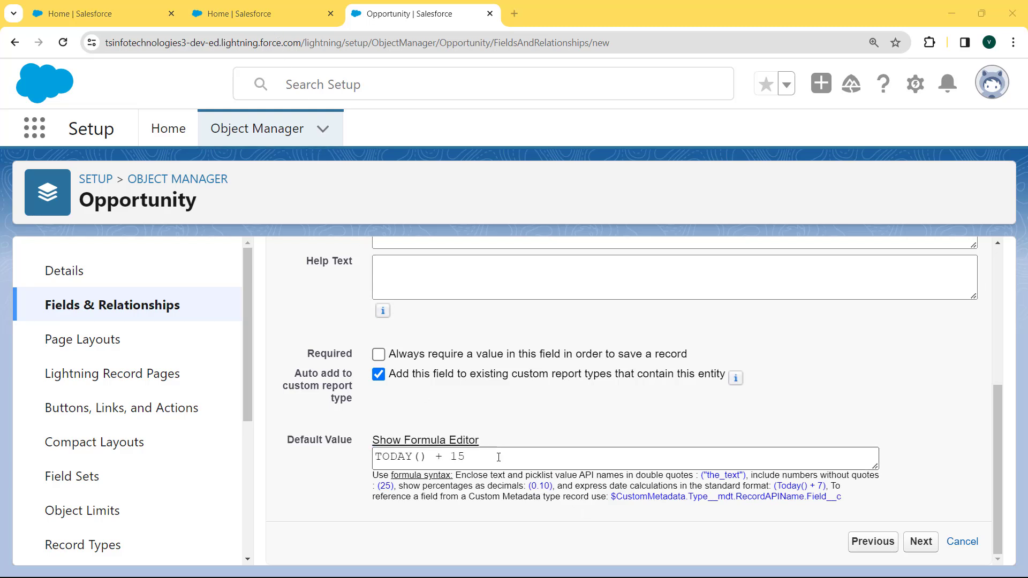
pyautogui.moveTo(498, 458); pyautogui.dragTo(341, 448)
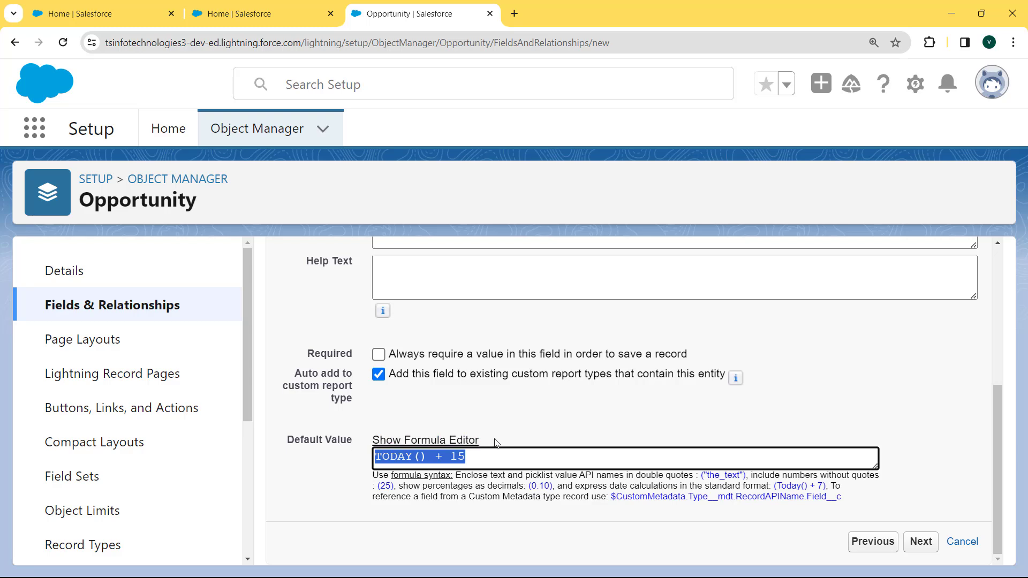
pyautogui.click(921, 542)
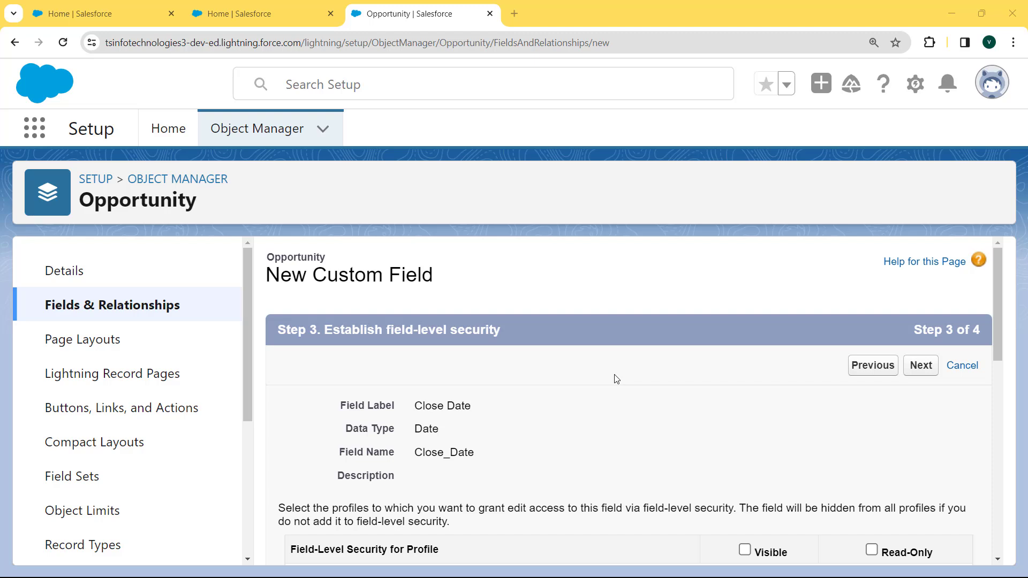
# Make the Close Date field visible to all profiles and save it with the default page layouts
pyautogui.moveTo(999, 337); pyautogui.dragTo(999, 380)
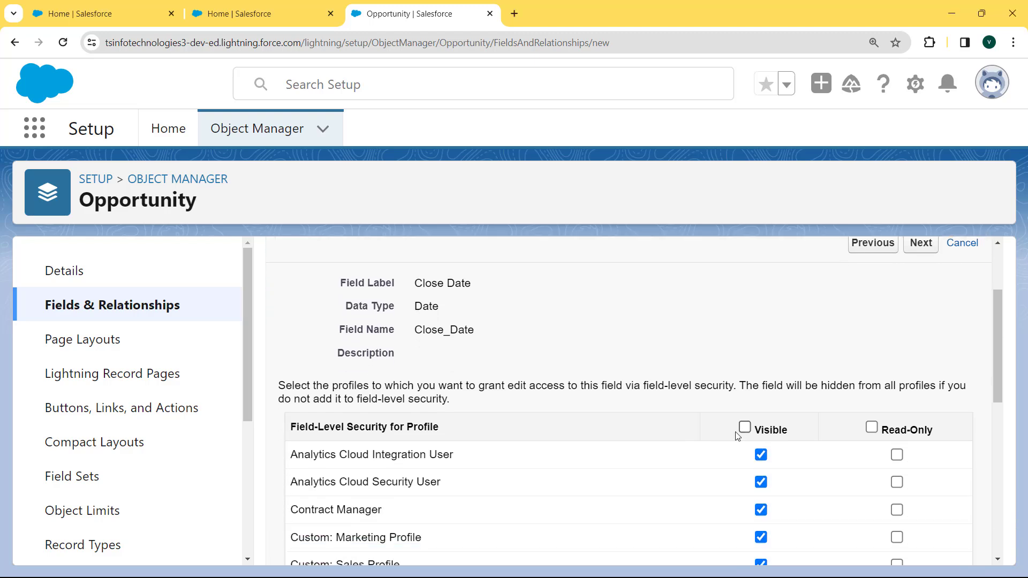
pyautogui.click(745, 428)
pyautogui.click(926, 244)
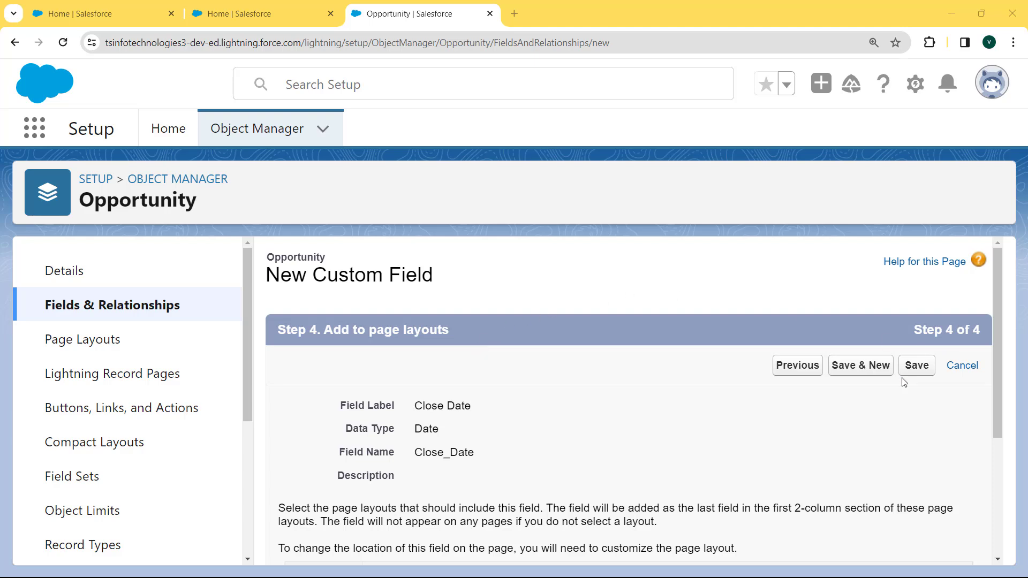
pyautogui.click(917, 366)
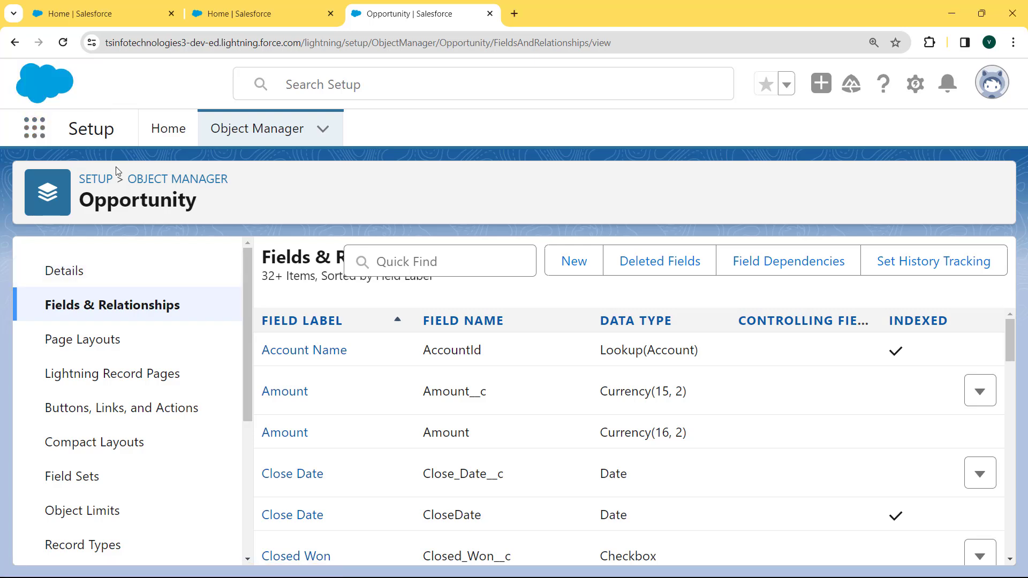
# Search the apps and items for "oppo" and open the Opportunities list
pyautogui.click(35, 130)
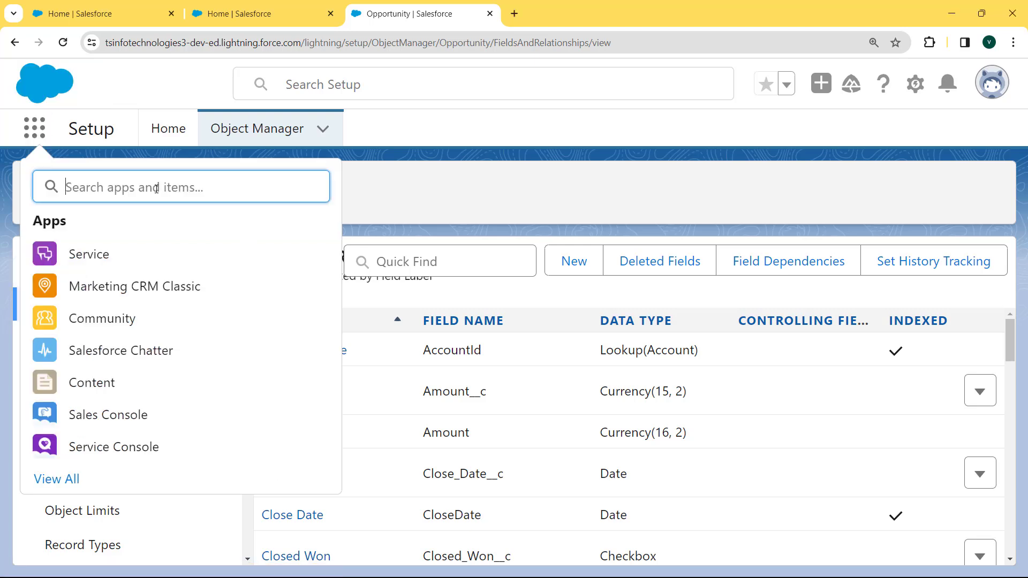
pyautogui.write('oppo')
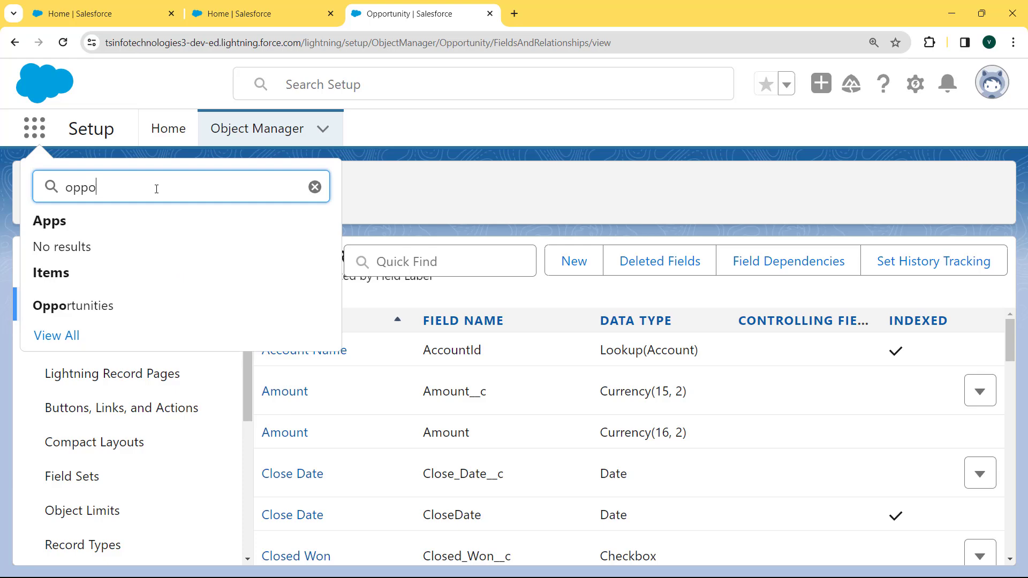
pyautogui.click(104, 304)
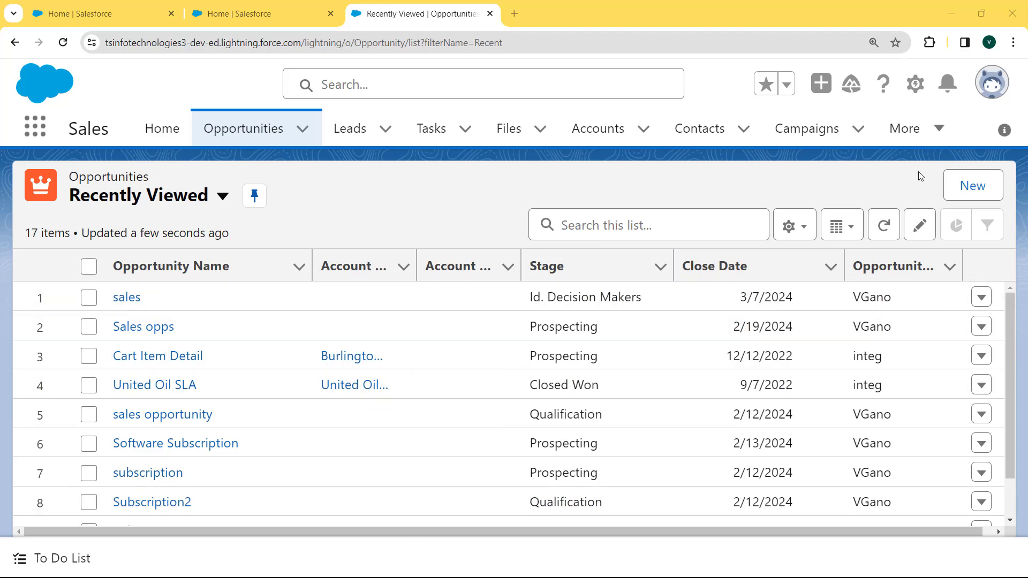
# Check the default date in the custom Close Date field of a new opportunity form, closing the form without saving
pyautogui.click(968, 188)
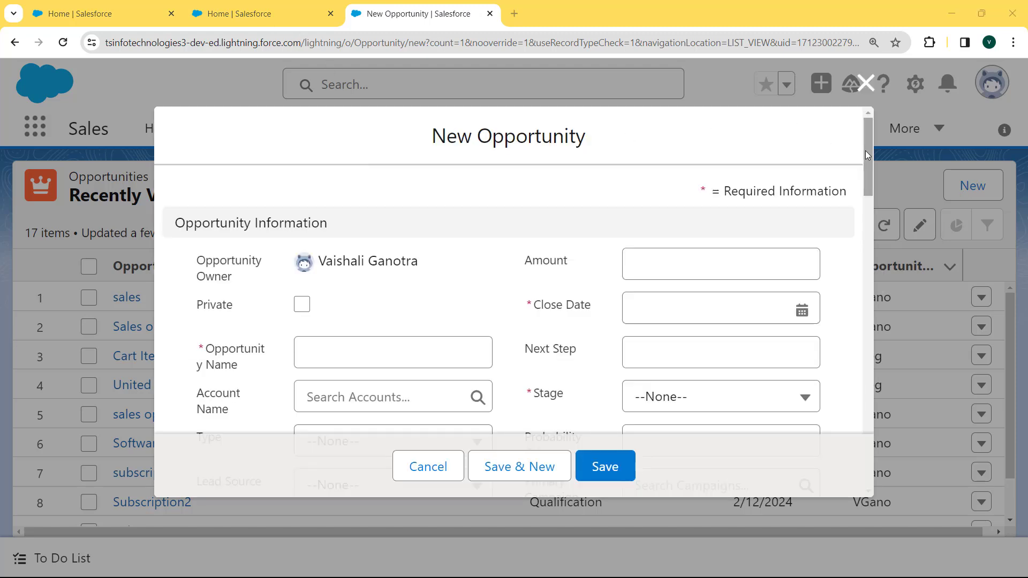
pyautogui.moveTo(865, 150); pyautogui.dragTo(864, 300)
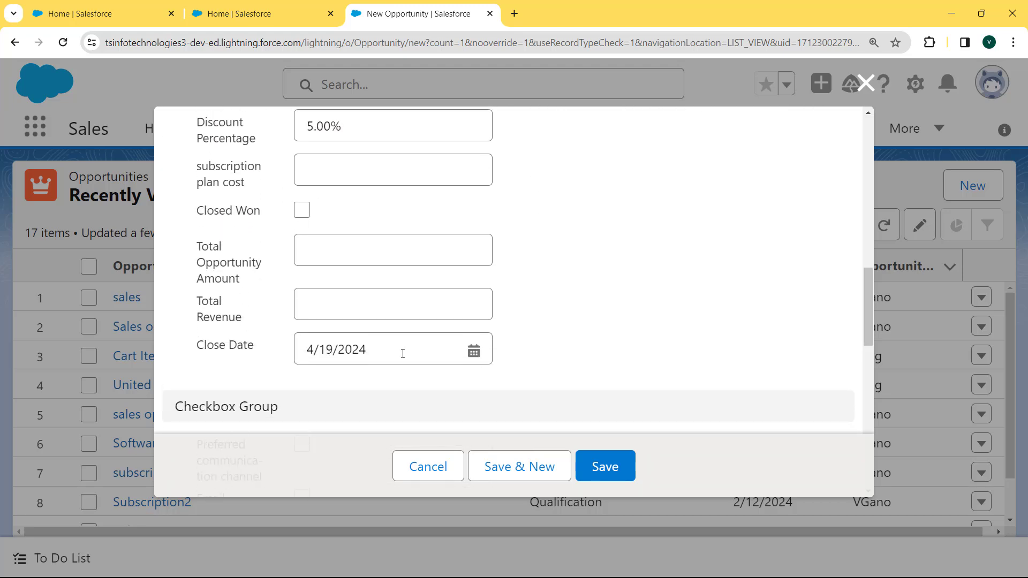
pyautogui.moveTo(403, 353); pyautogui.dragTo(286, 352)
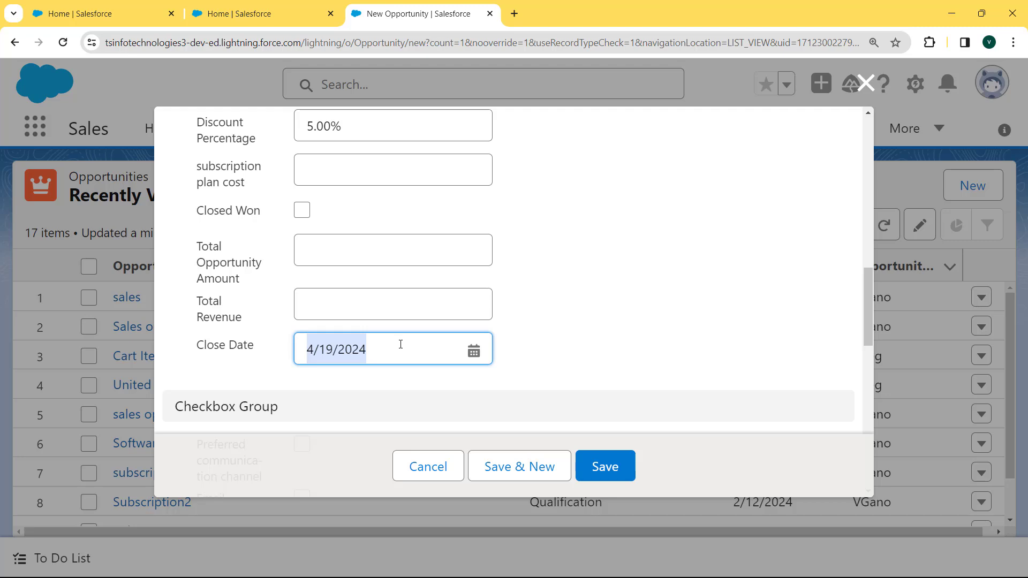
pyautogui.click(871, 83)
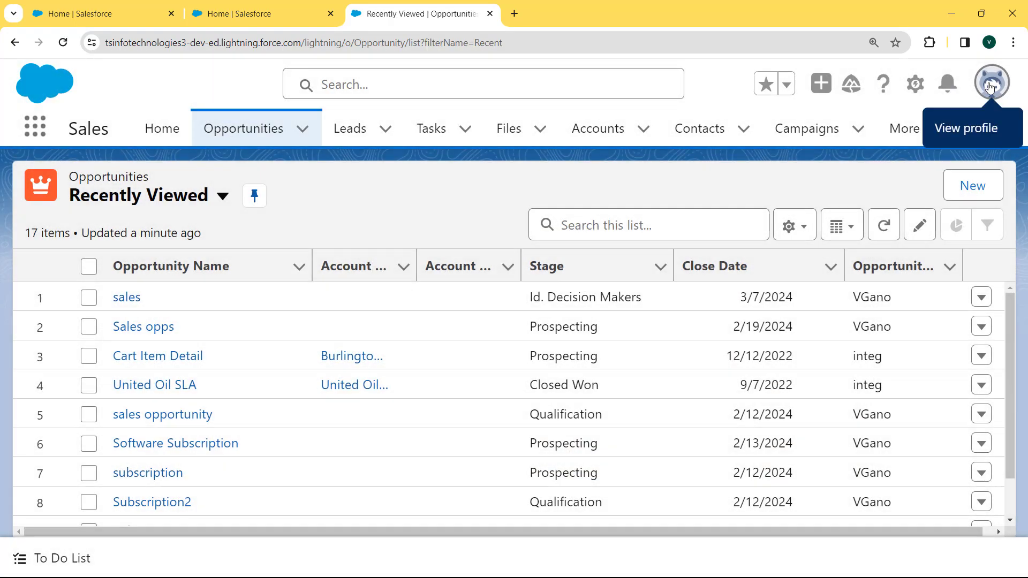
# Switch to Salesforce Classic and open its Setup page
pyautogui.click(991, 86)
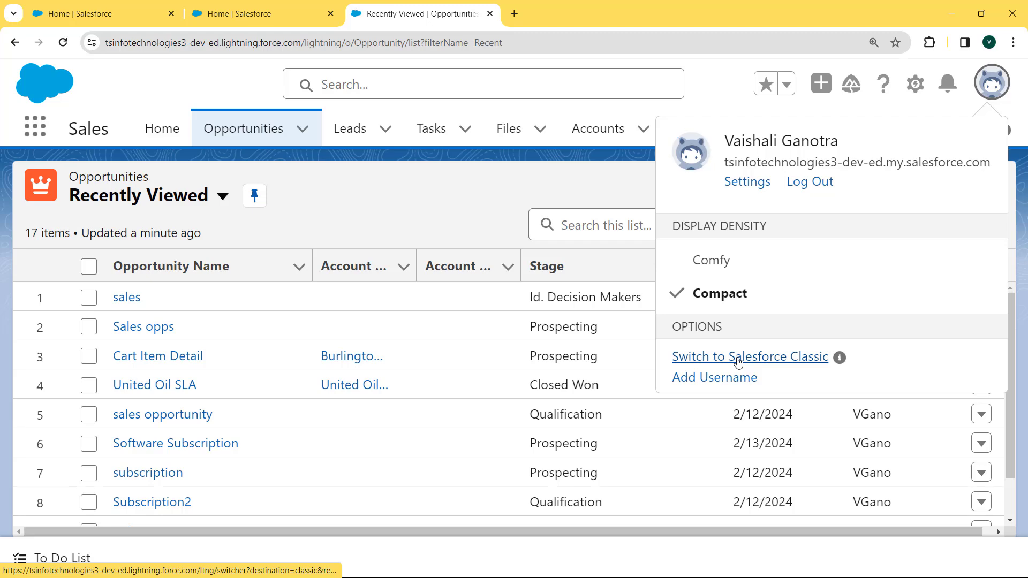
pyautogui.click(738, 362)
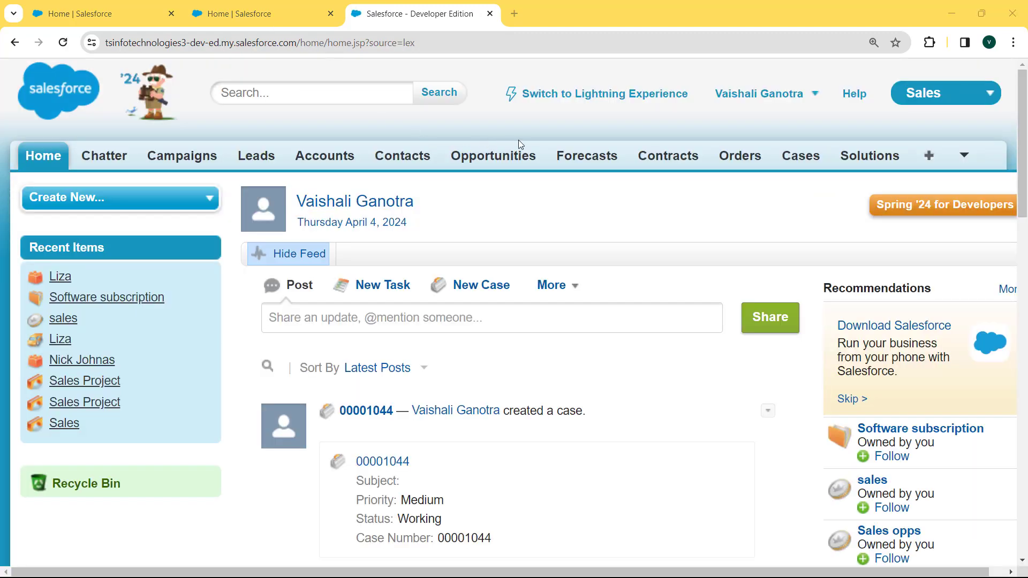
pyautogui.click(813, 95)
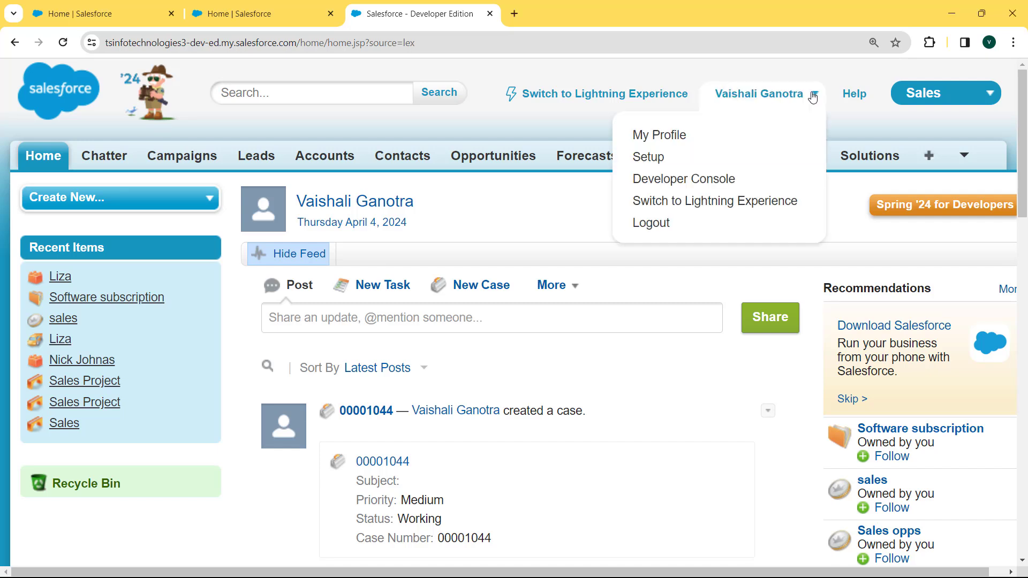
pyautogui.click(700, 168)
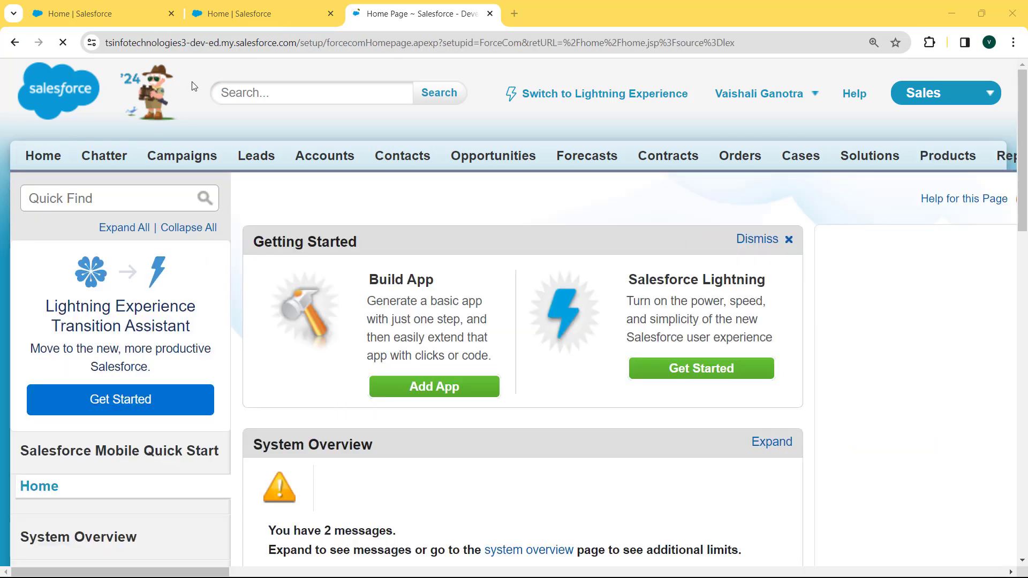
# Search Setup for "object", open the custom objects list and open the Project object's definition
pyautogui.click(134, 194)
pyautogui.write('ob')
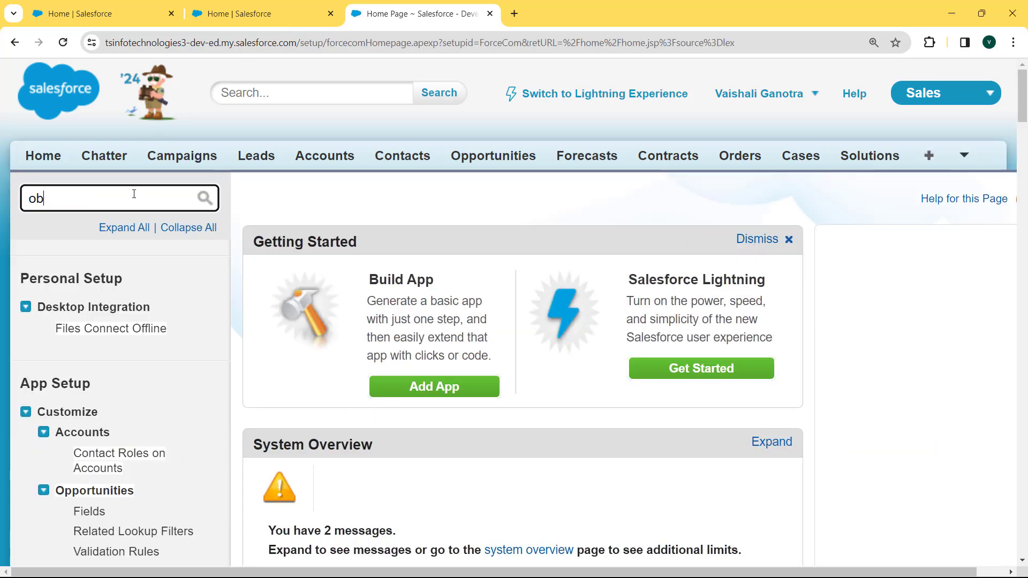
pyautogui.write('ject')
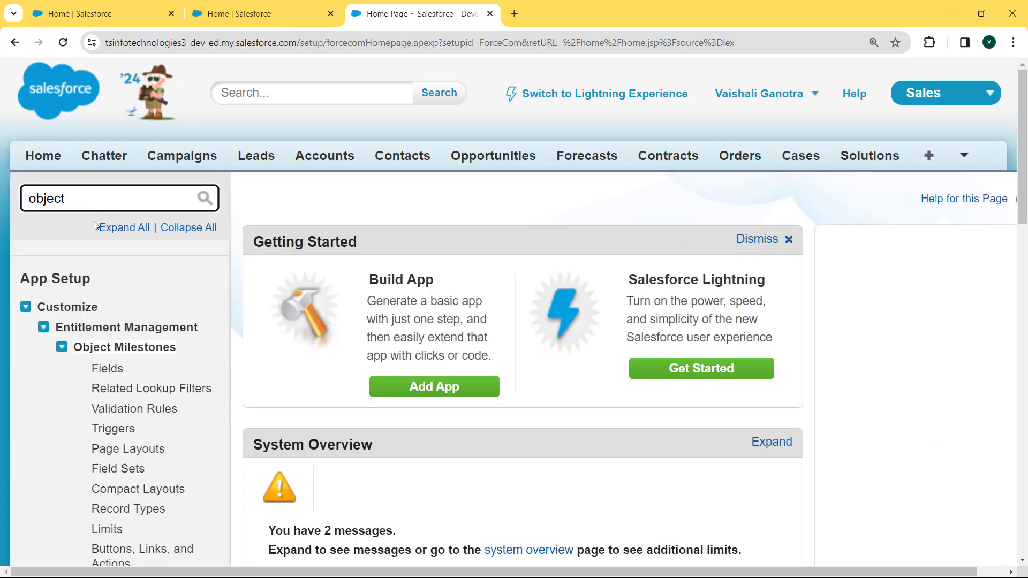
pyautogui.click(26, 307)
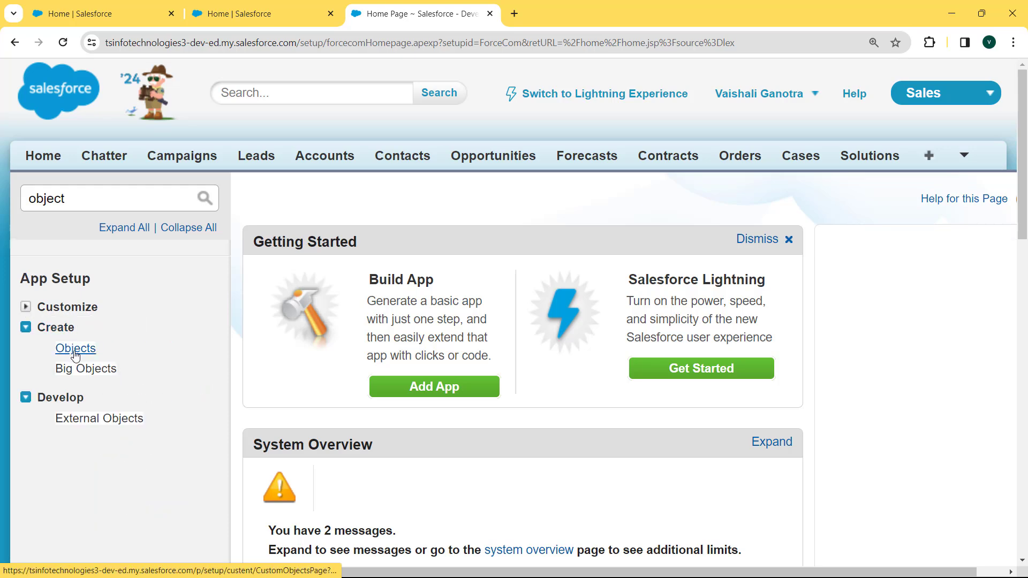
pyautogui.click(75, 349)
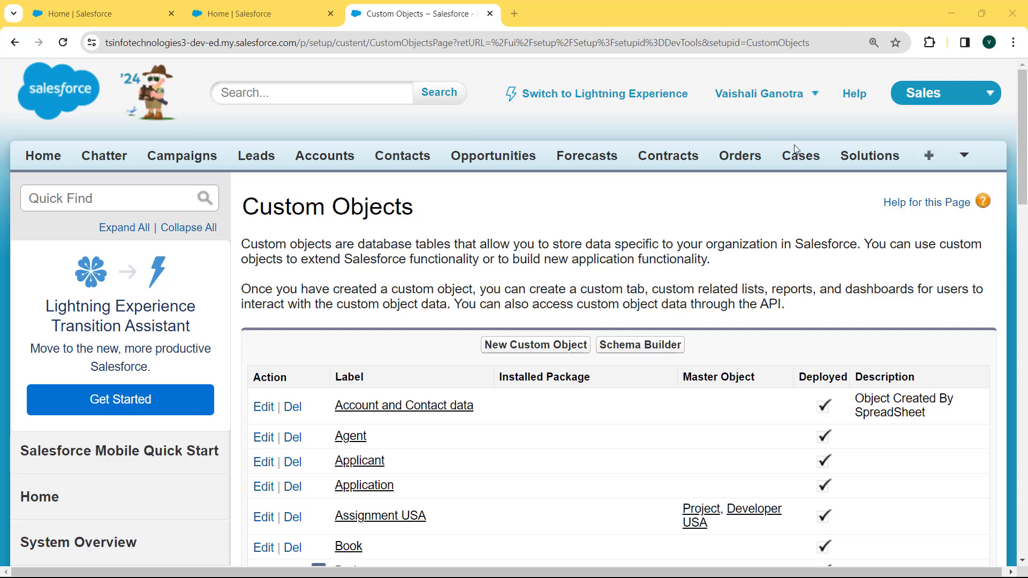
pyautogui.moveTo(1023, 104); pyautogui.dragTo(1023, 298)
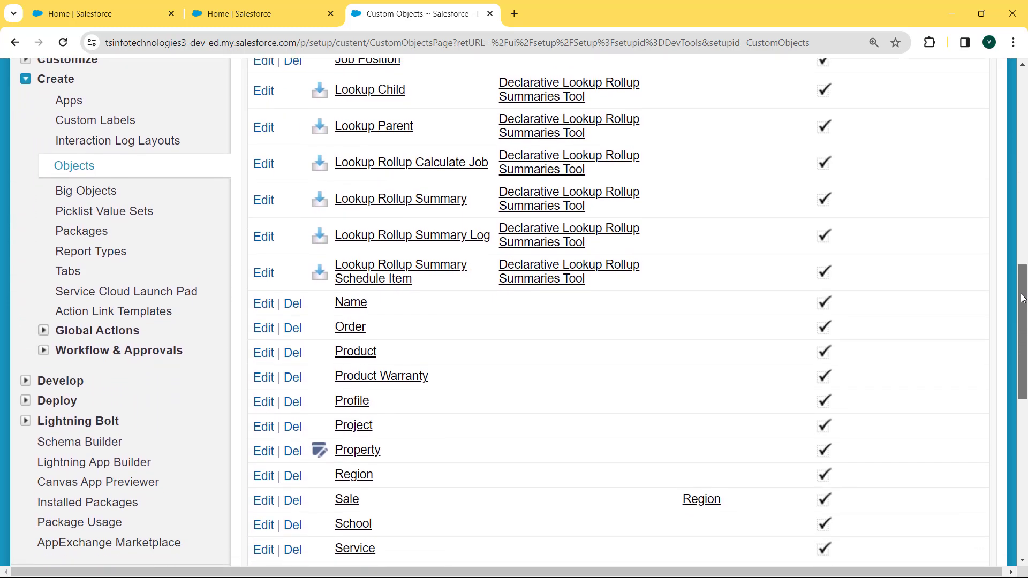
pyautogui.click(357, 428)
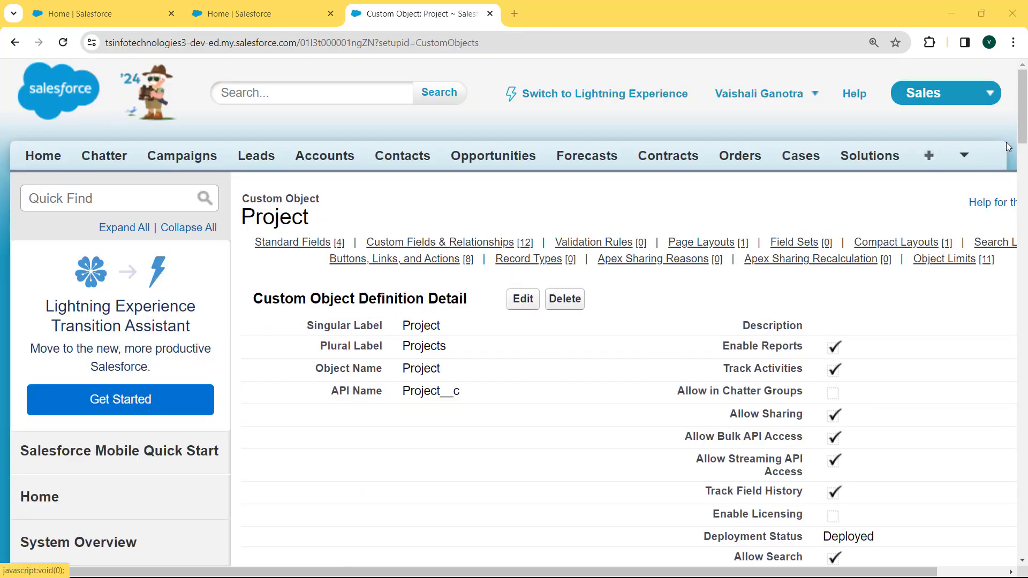
# Start a new custom field on the Project object with the Date data type and continue to its details
pyautogui.moveTo(1025, 134); pyautogui.dragTo(1025, 230)
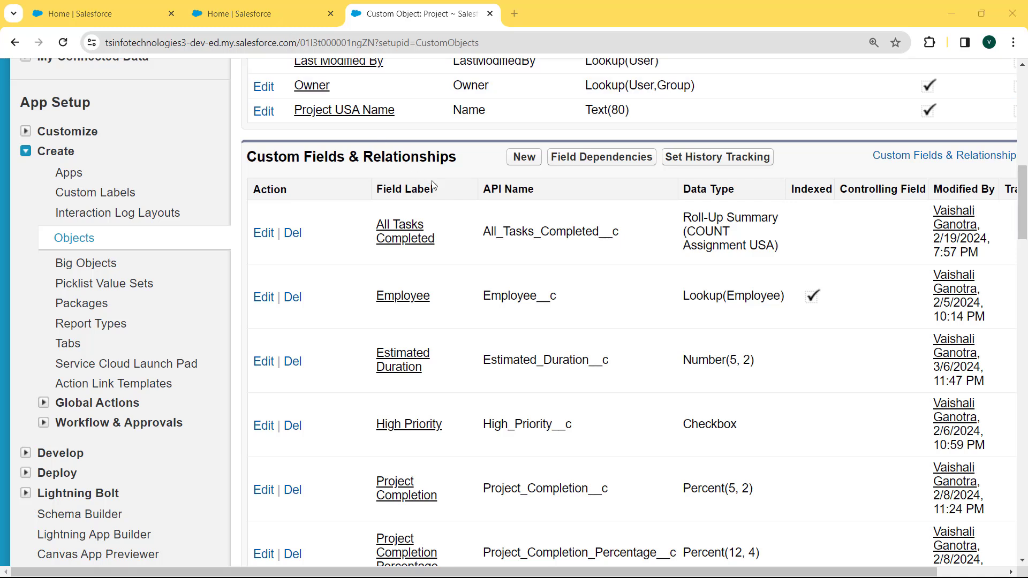
pyautogui.click(516, 161)
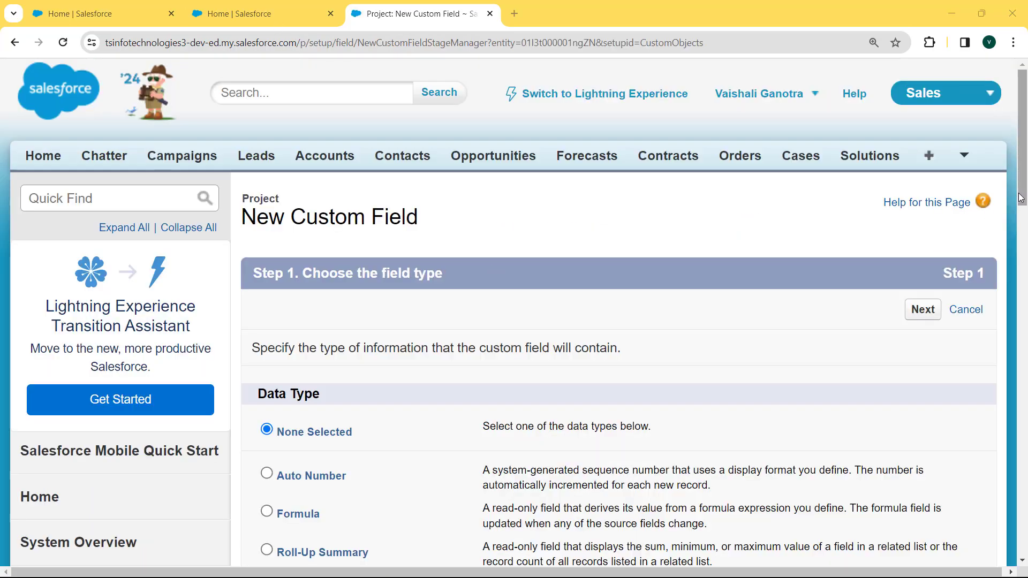
pyautogui.moveTo(1023, 187); pyautogui.dragTo(1026, 326)
pyautogui.click(267, 384)
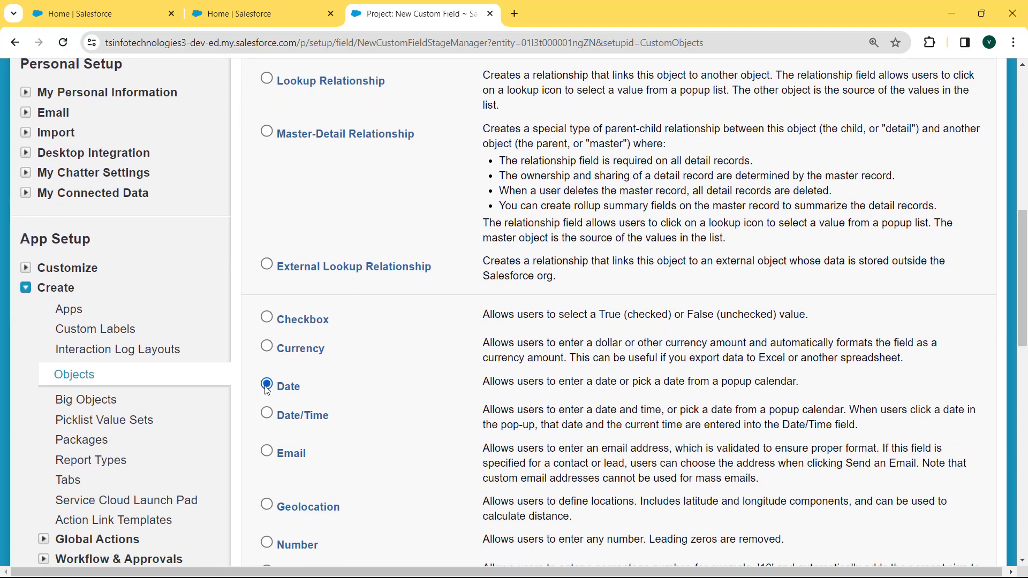
pyautogui.scroll(-6, 1017, 366)
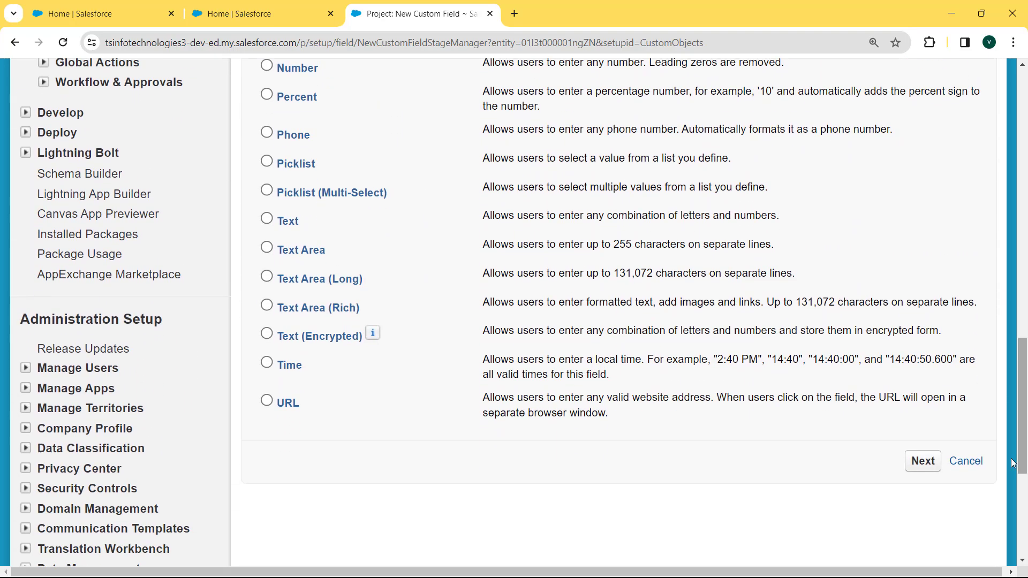
pyautogui.click(922, 462)
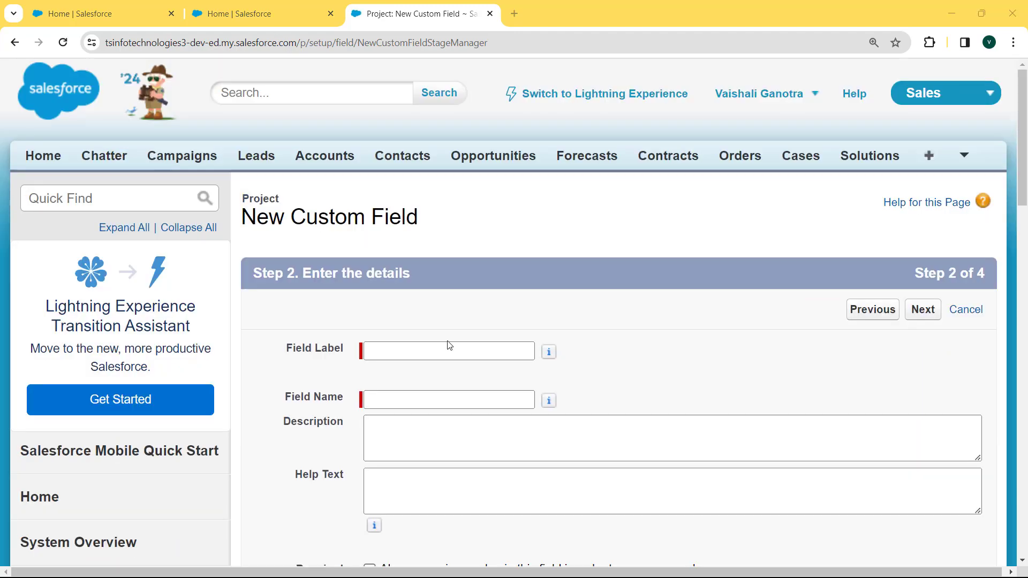
# Label the new field "End Date" with the field name End_Date
pyautogui.click(437, 349)
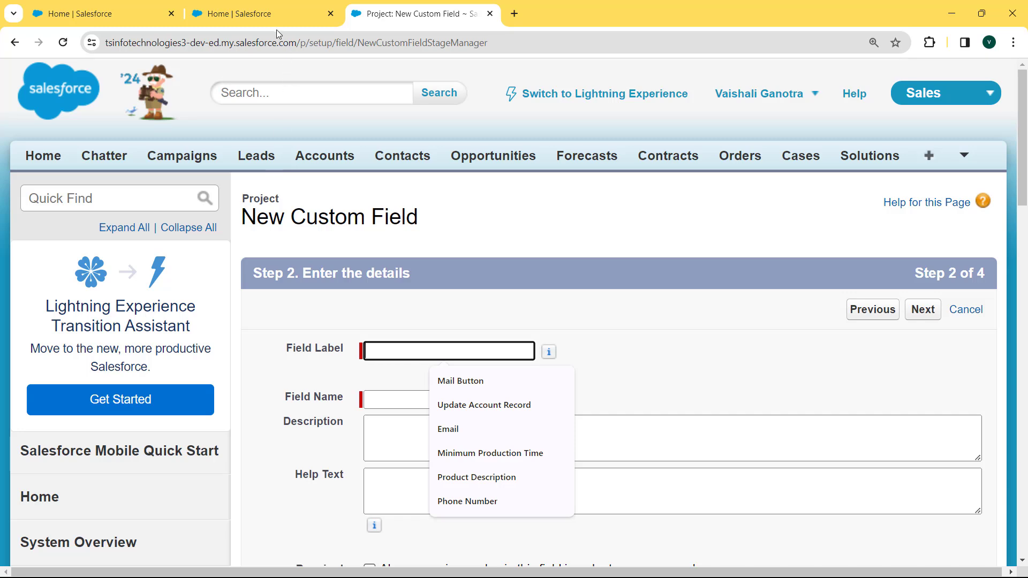
pyautogui.write('End Date')
pyautogui.click(431, 381)
pyautogui.click(443, 400)
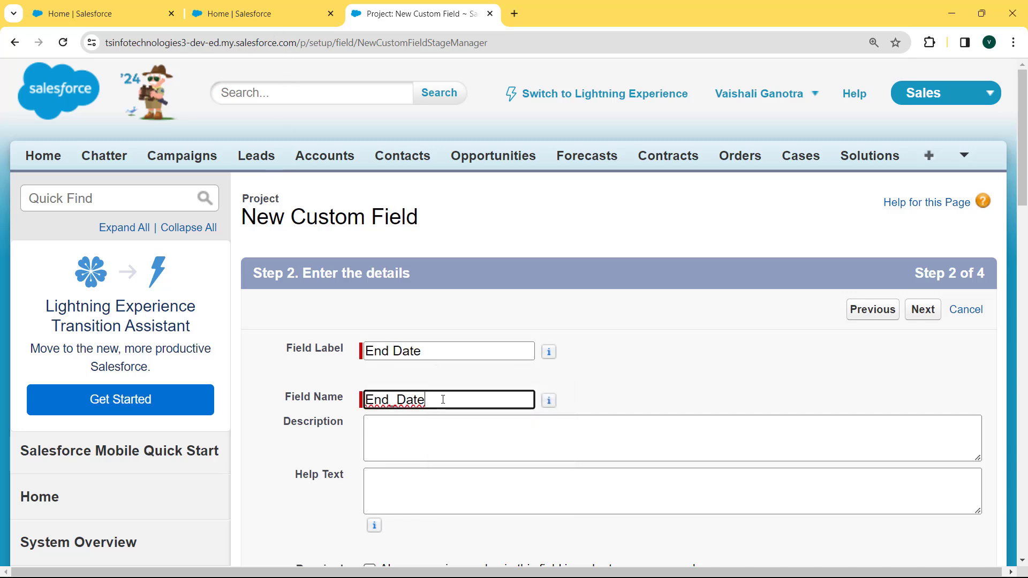
# Set the End Date field's default value formula to TODAY() + 30 and continue to field-level security
pyautogui.moveTo(1024, 181); pyautogui.dragTo(1024, 264)
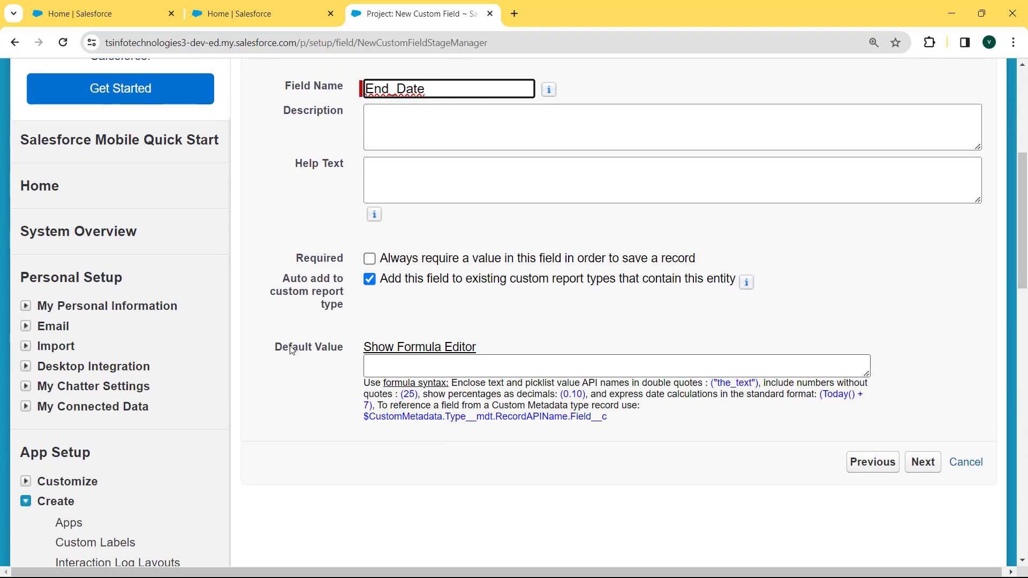
pyautogui.moveTo(281, 349); pyautogui.dragTo(429, 358)
pyautogui.click(391, 368)
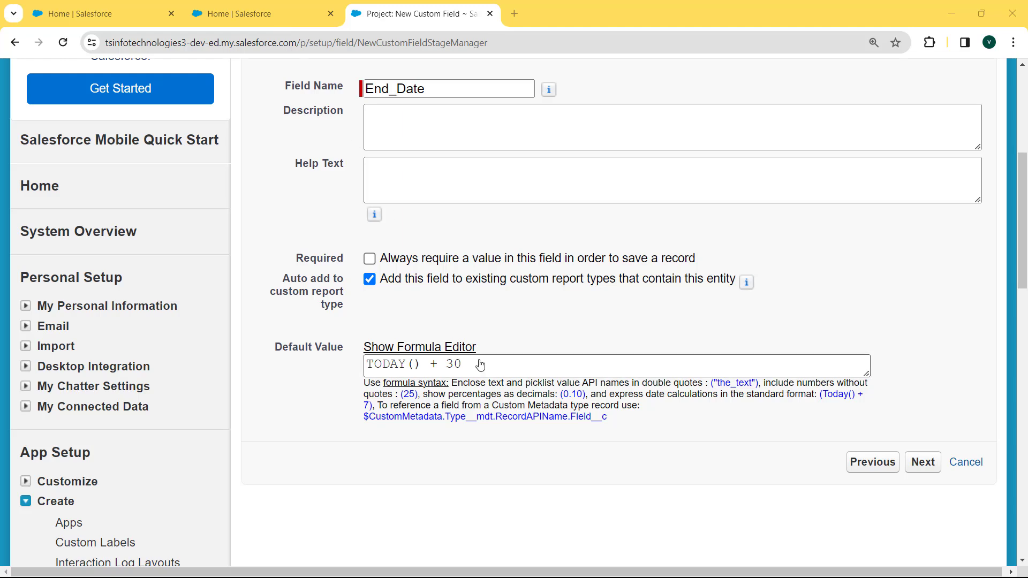
pyautogui.moveTo(471, 365); pyautogui.dragTo(351, 370)
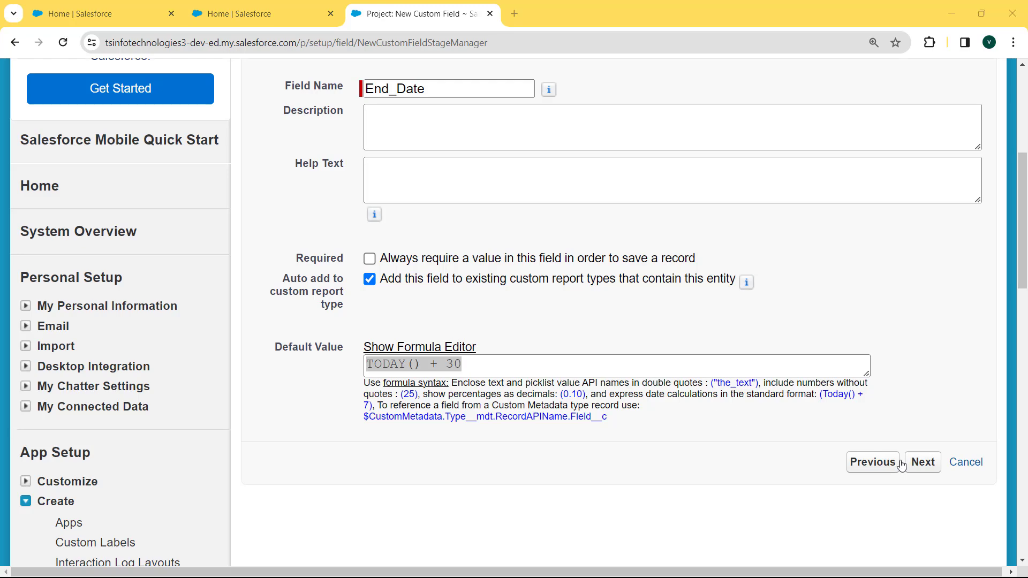
pyautogui.click(922, 462)
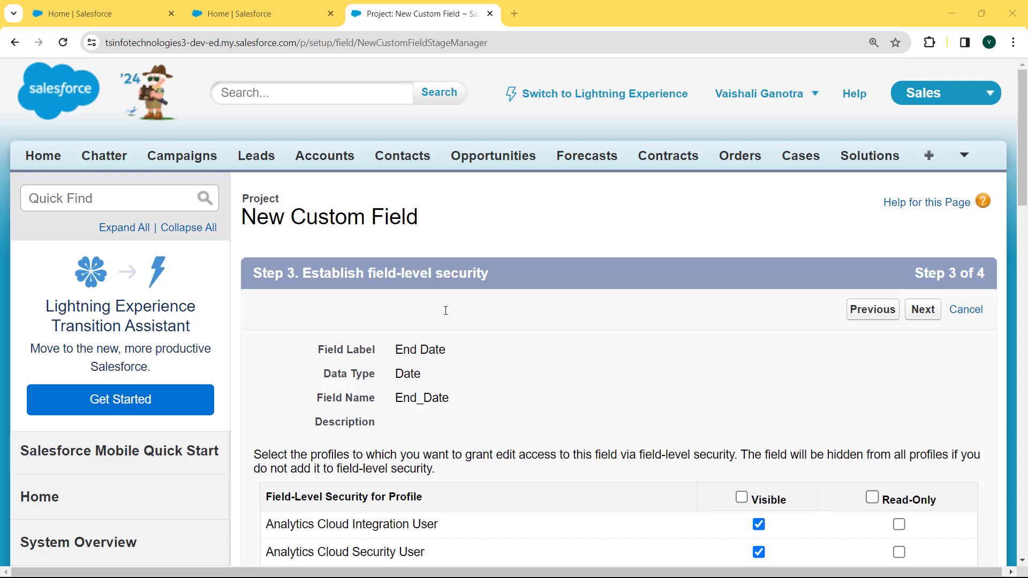
# Make the End Date field visible to all profiles, save it with the Project USA Layout, and review the object's custom fields
pyautogui.click(742, 497)
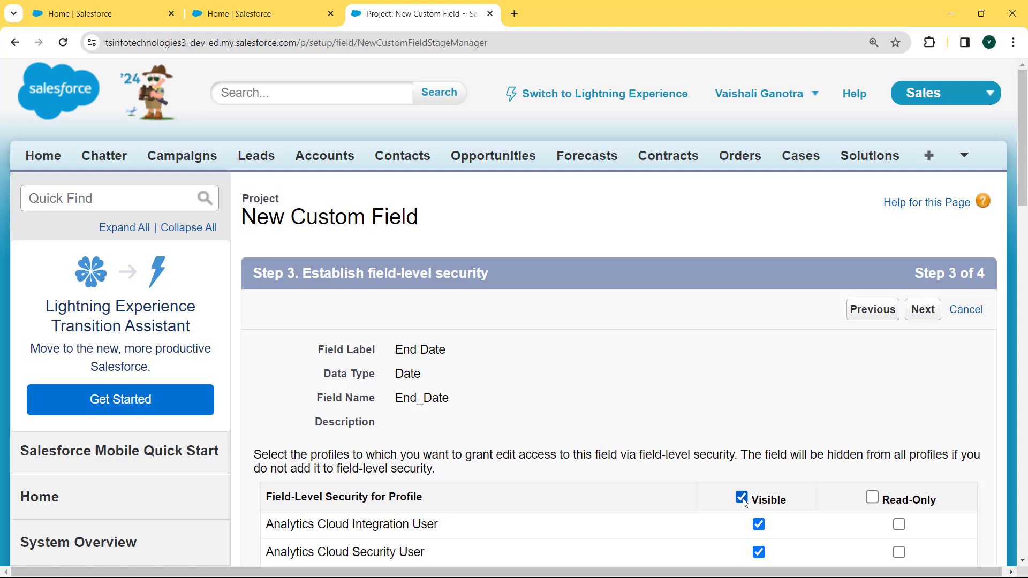
pyautogui.click(928, 316)
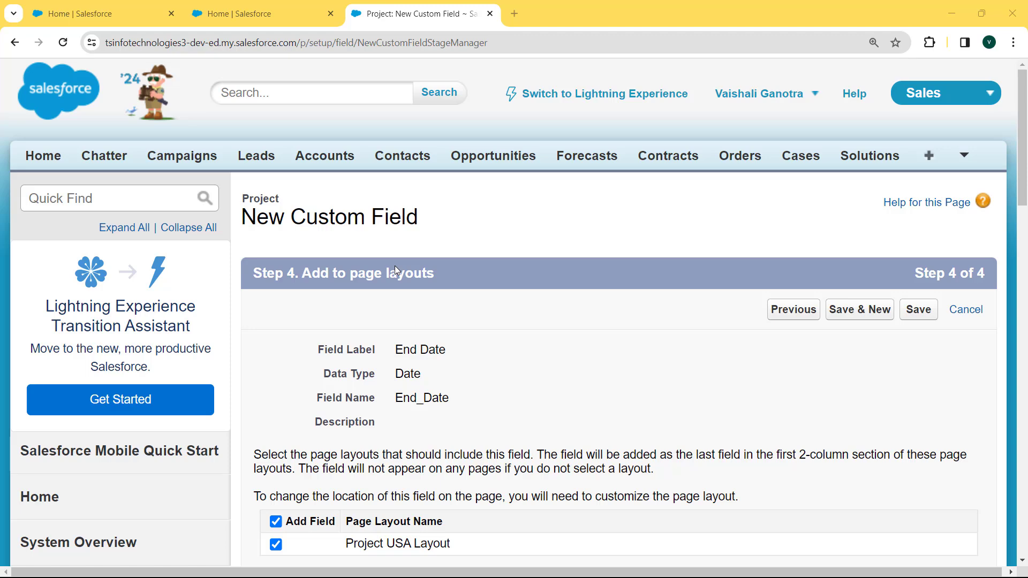
pyautogui.click(913, 310)
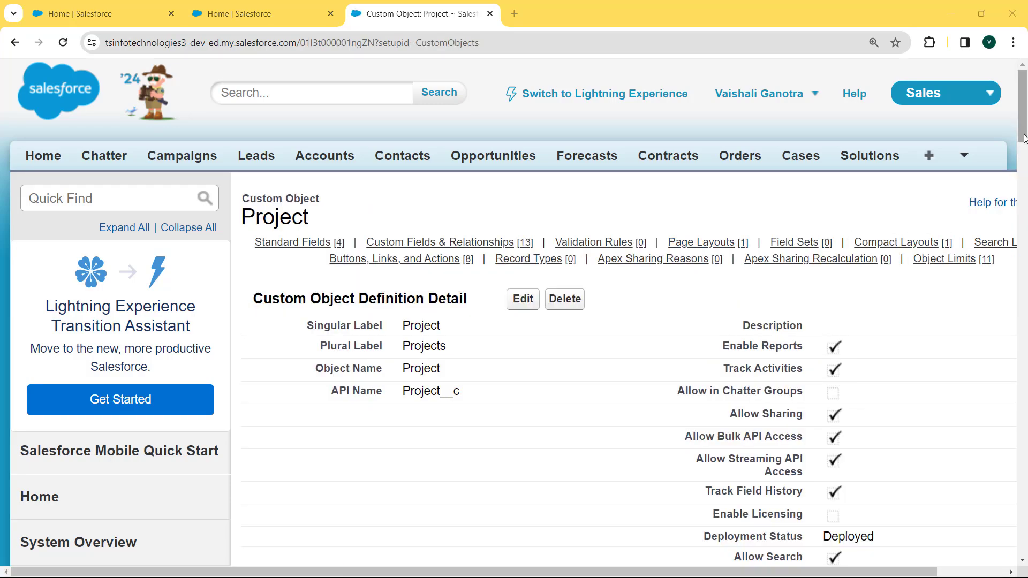
pyautogui.moveTo(1024, 126); pyautogui.dragTo(1025, 225)
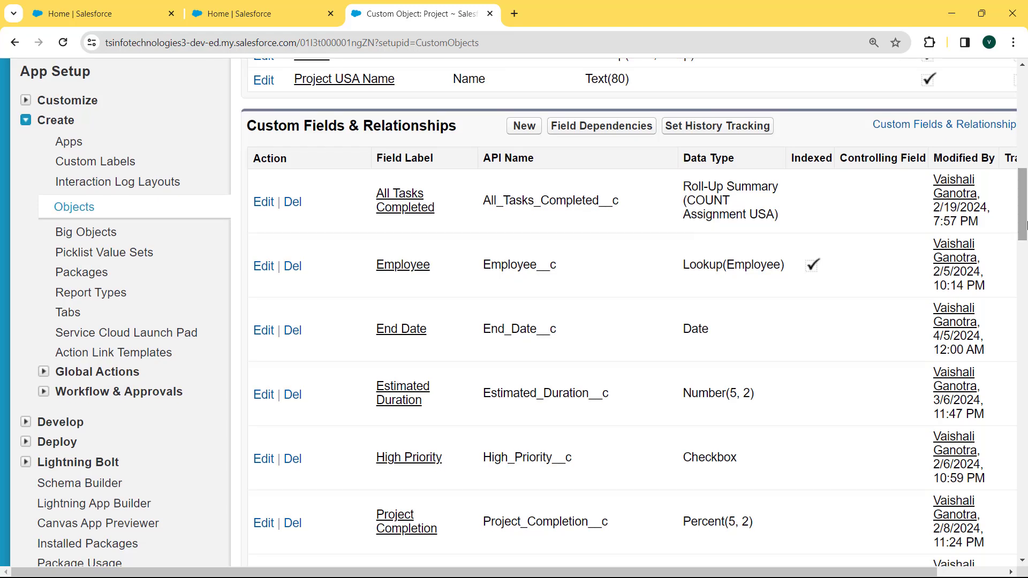
pyautogui.moveTo(1025, 225)
pyautogui.mouseDown()
pyautogui.moveTo(1025, 306)
pyautogui.moveTo(1024, 235)
pyautogui.mouseUp()
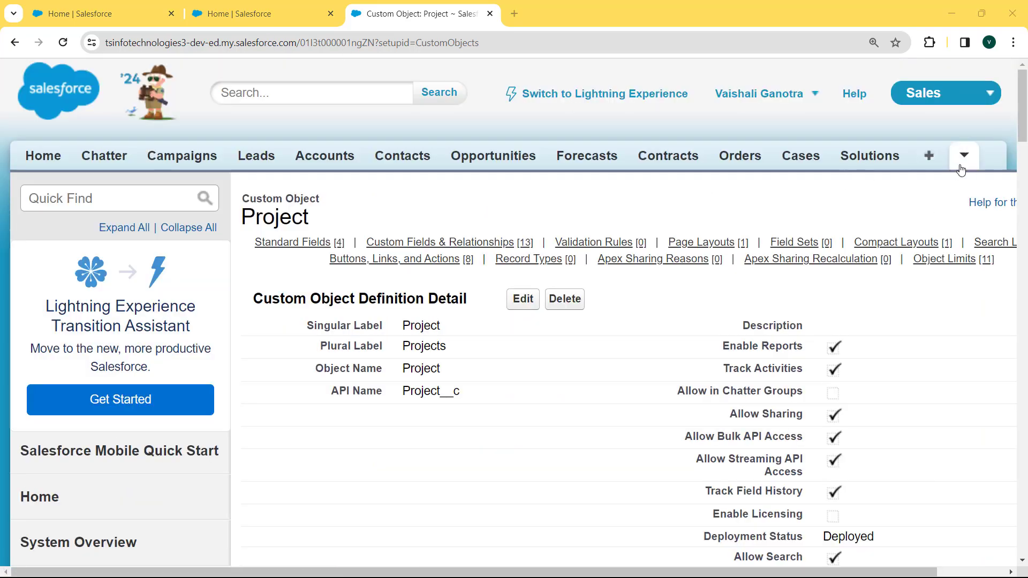
# Open the Projects home page and start a new project record
pyautogui.click(964, 156)
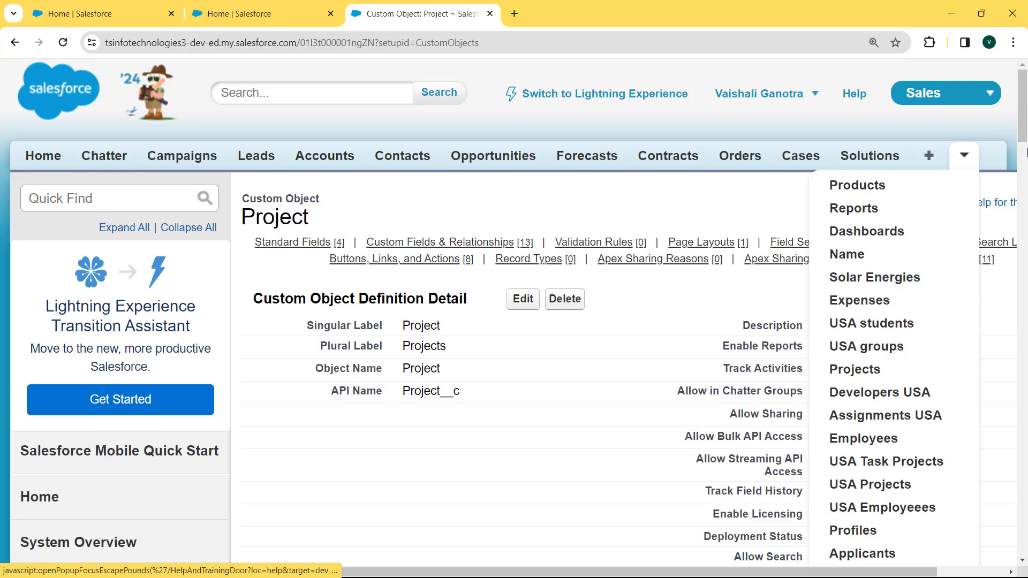
pyautogui.moveTo(1024, 138); pyautogui.dragTo(1022, 169)
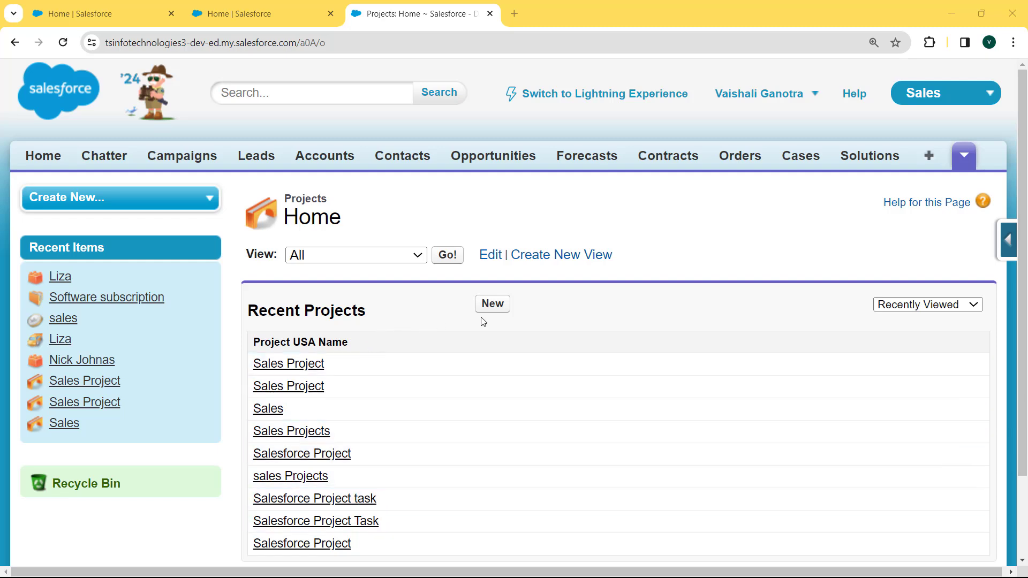
pyautogui.click(498, 306)
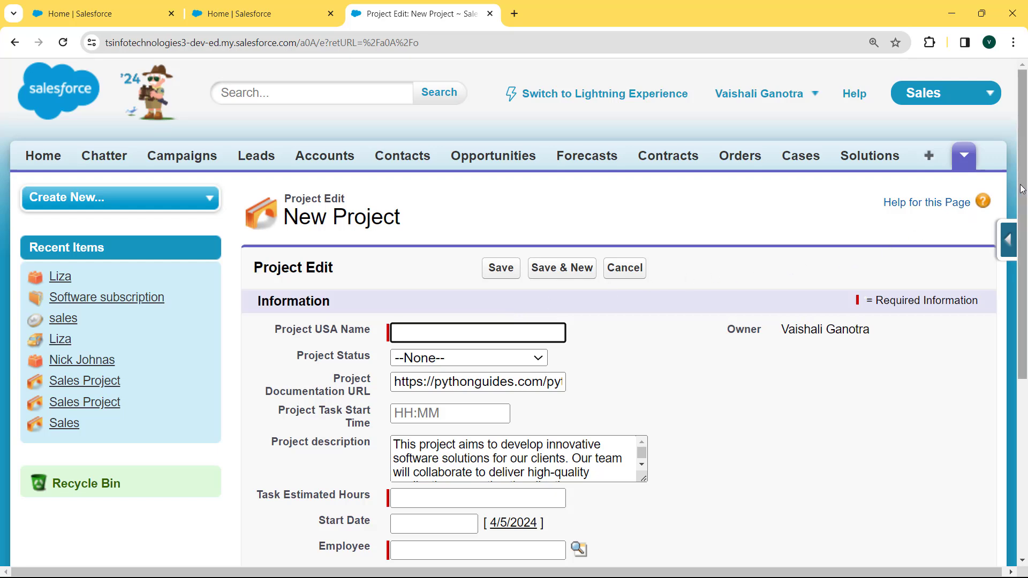
# Check the default date in the End Date field of the new project form and open its calendar
pyautogui.moveTo(1022, 189); pyautogui.dragTo(1025, 350)
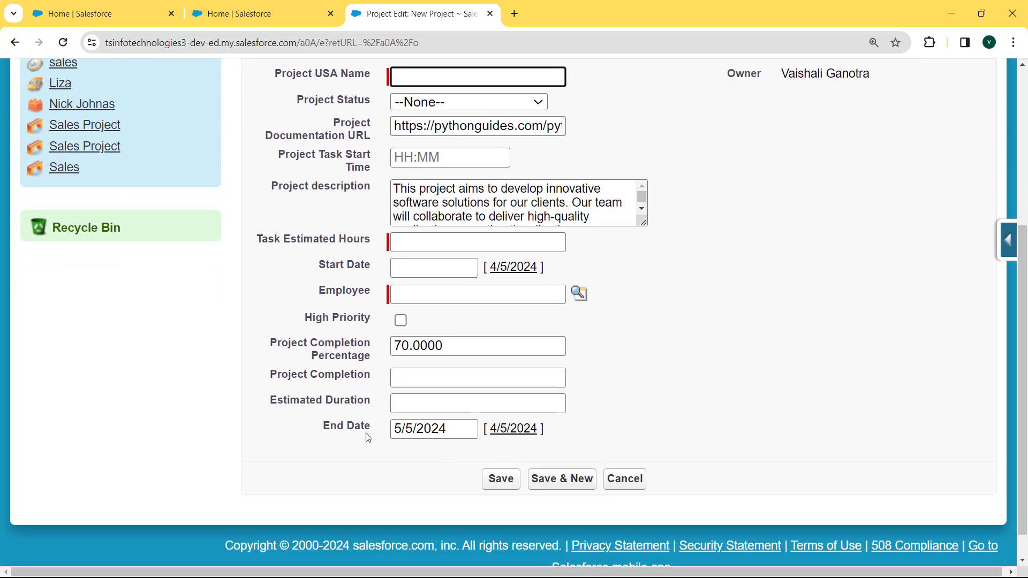
pyautogui.moveTo(324, 427); pyautogui.dragTo(567, 429)
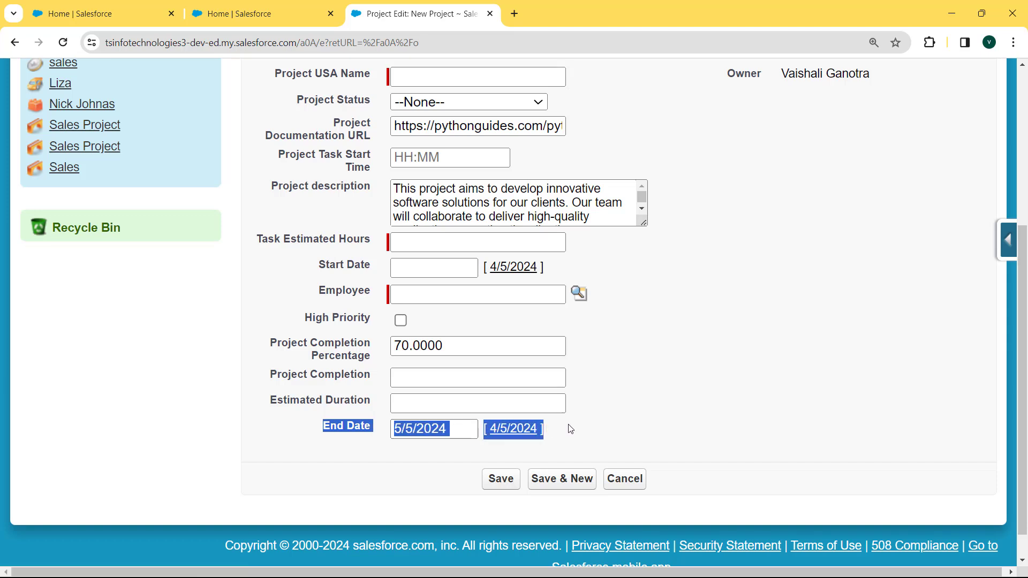
pyautogui.click(460, 428)
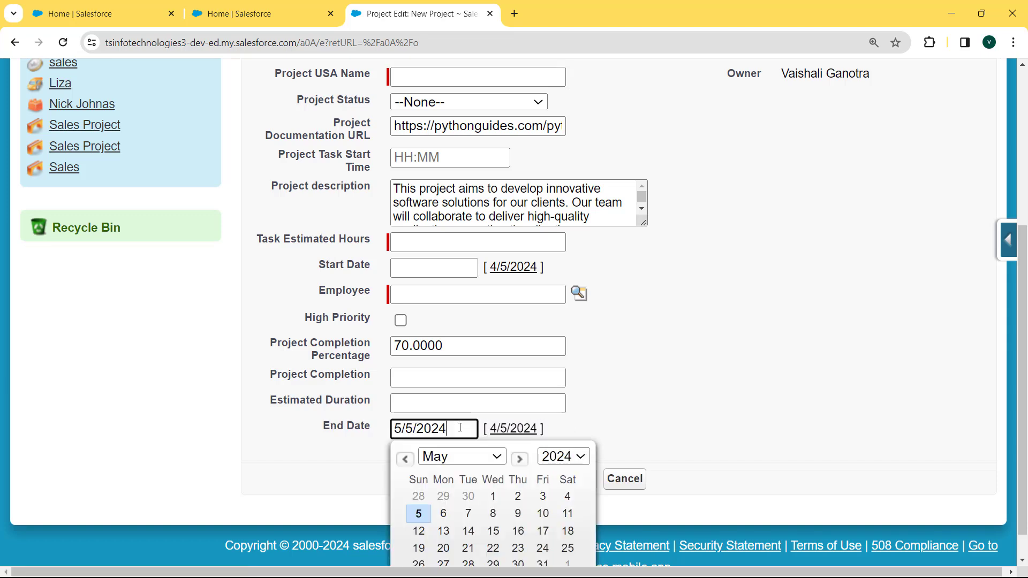